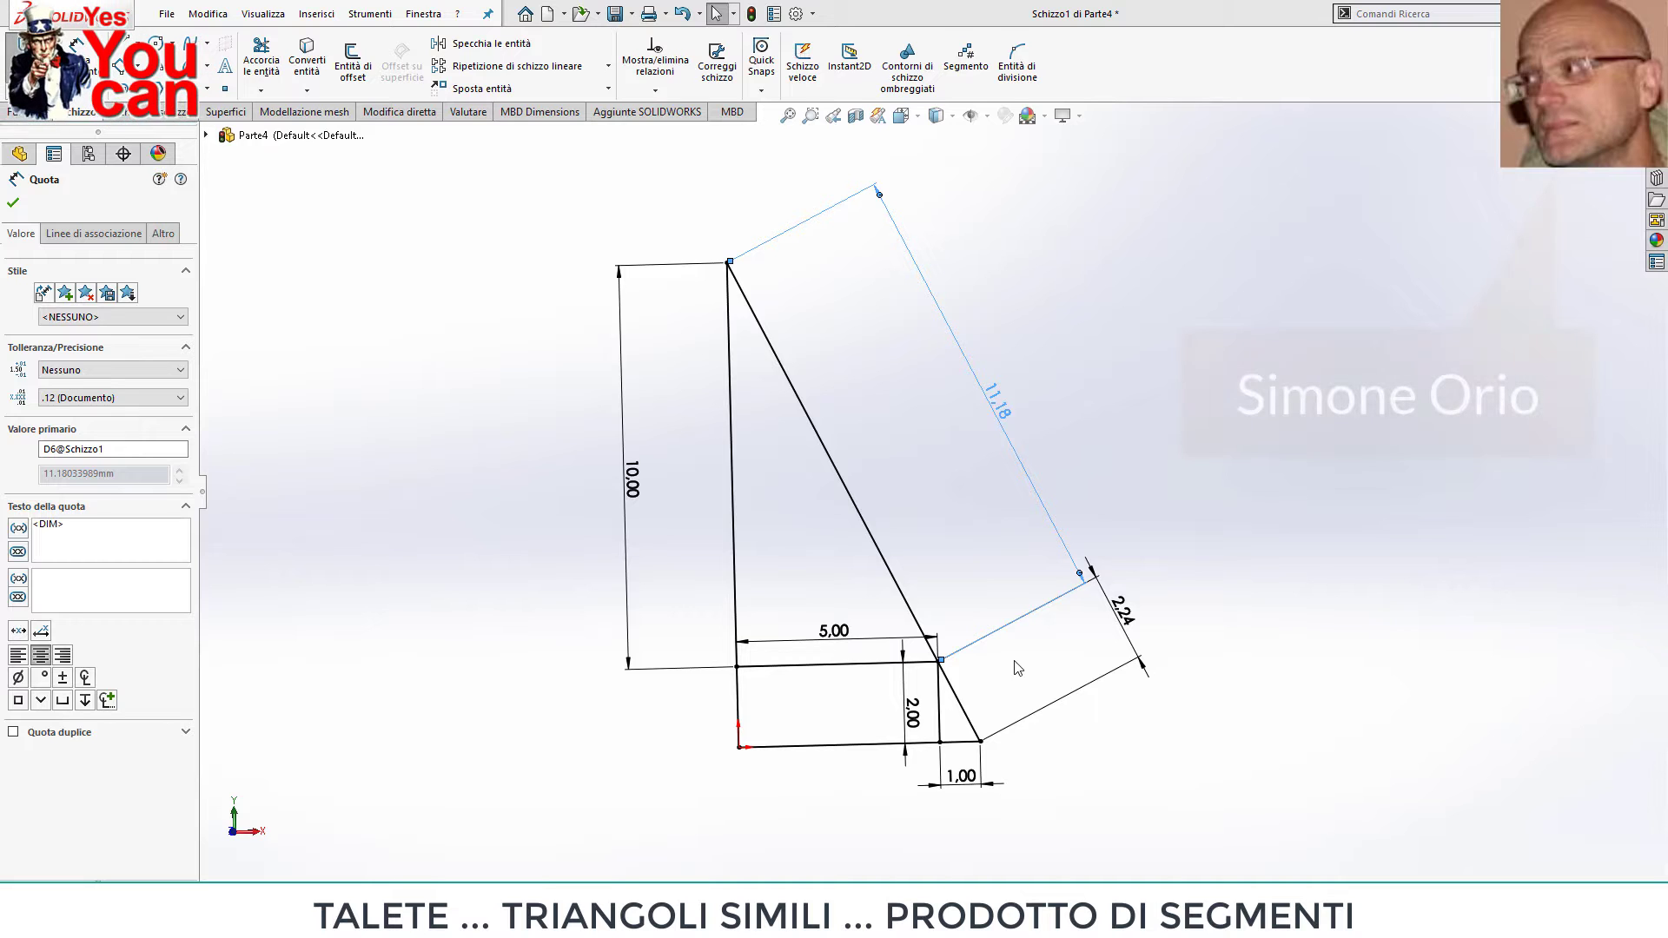
Zoom the similar-triangles sketch to compare its 11.18 dimension with Calculator's 2.24 × 5 = 11.2.
scroll(999, 704, down, 1)
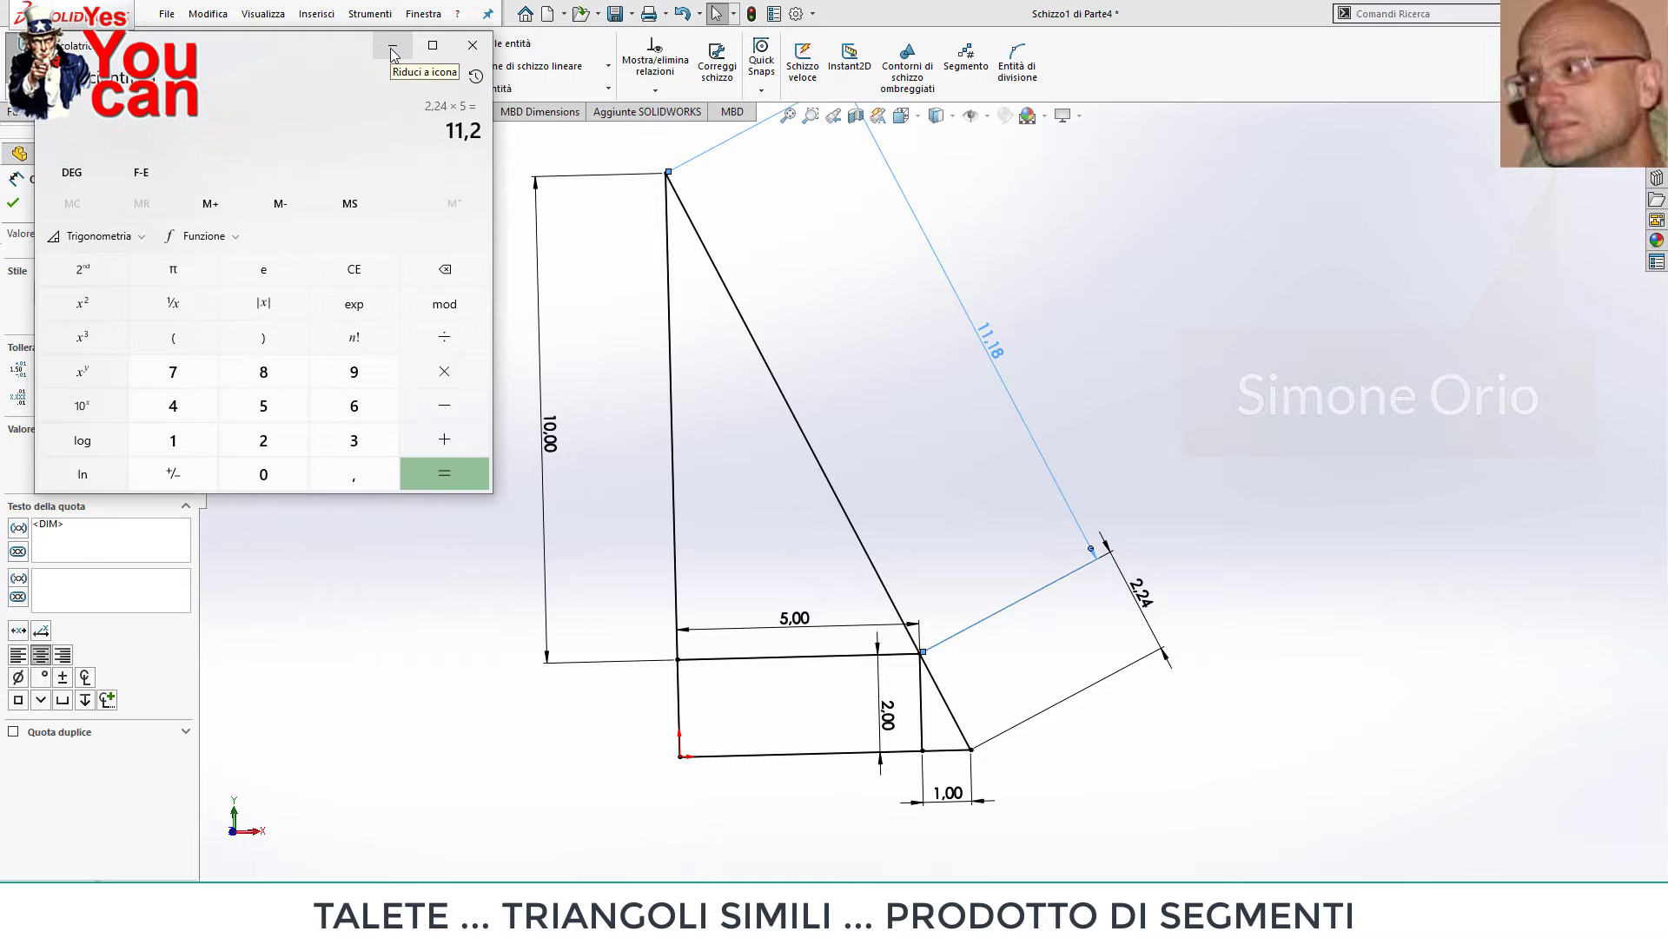
Minimize Calculator and read the 2.24 dimension's exact value, 2.23606798 mm.
click(392, 53)
click(1147, 606)
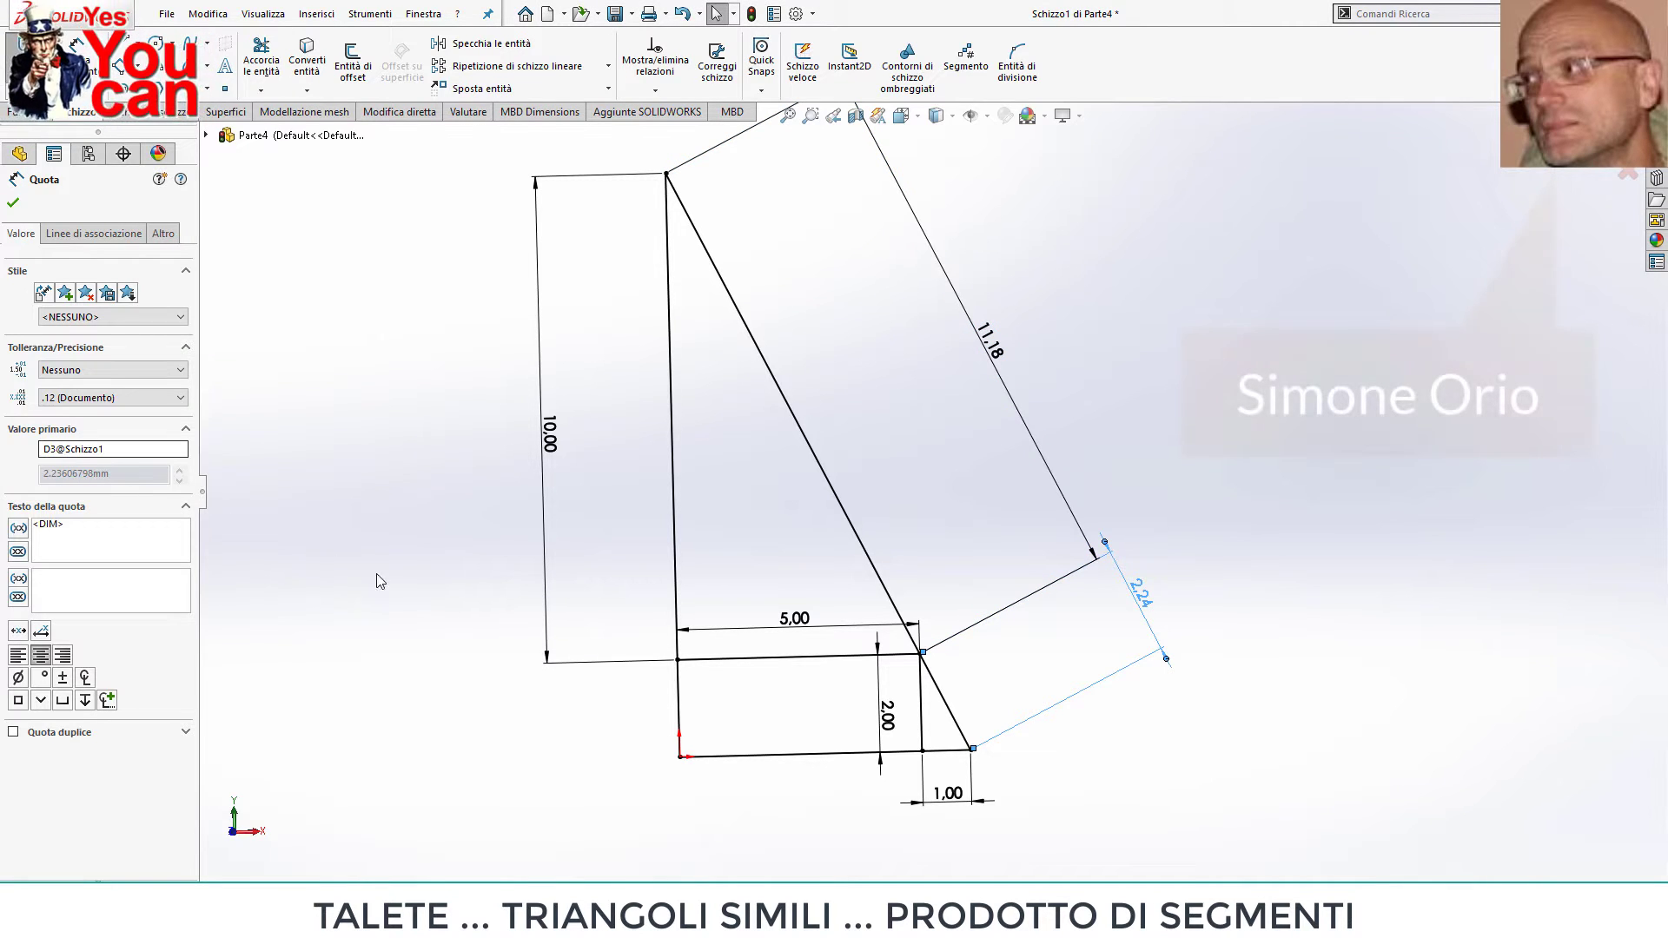
key(Escape)
key(Escape)
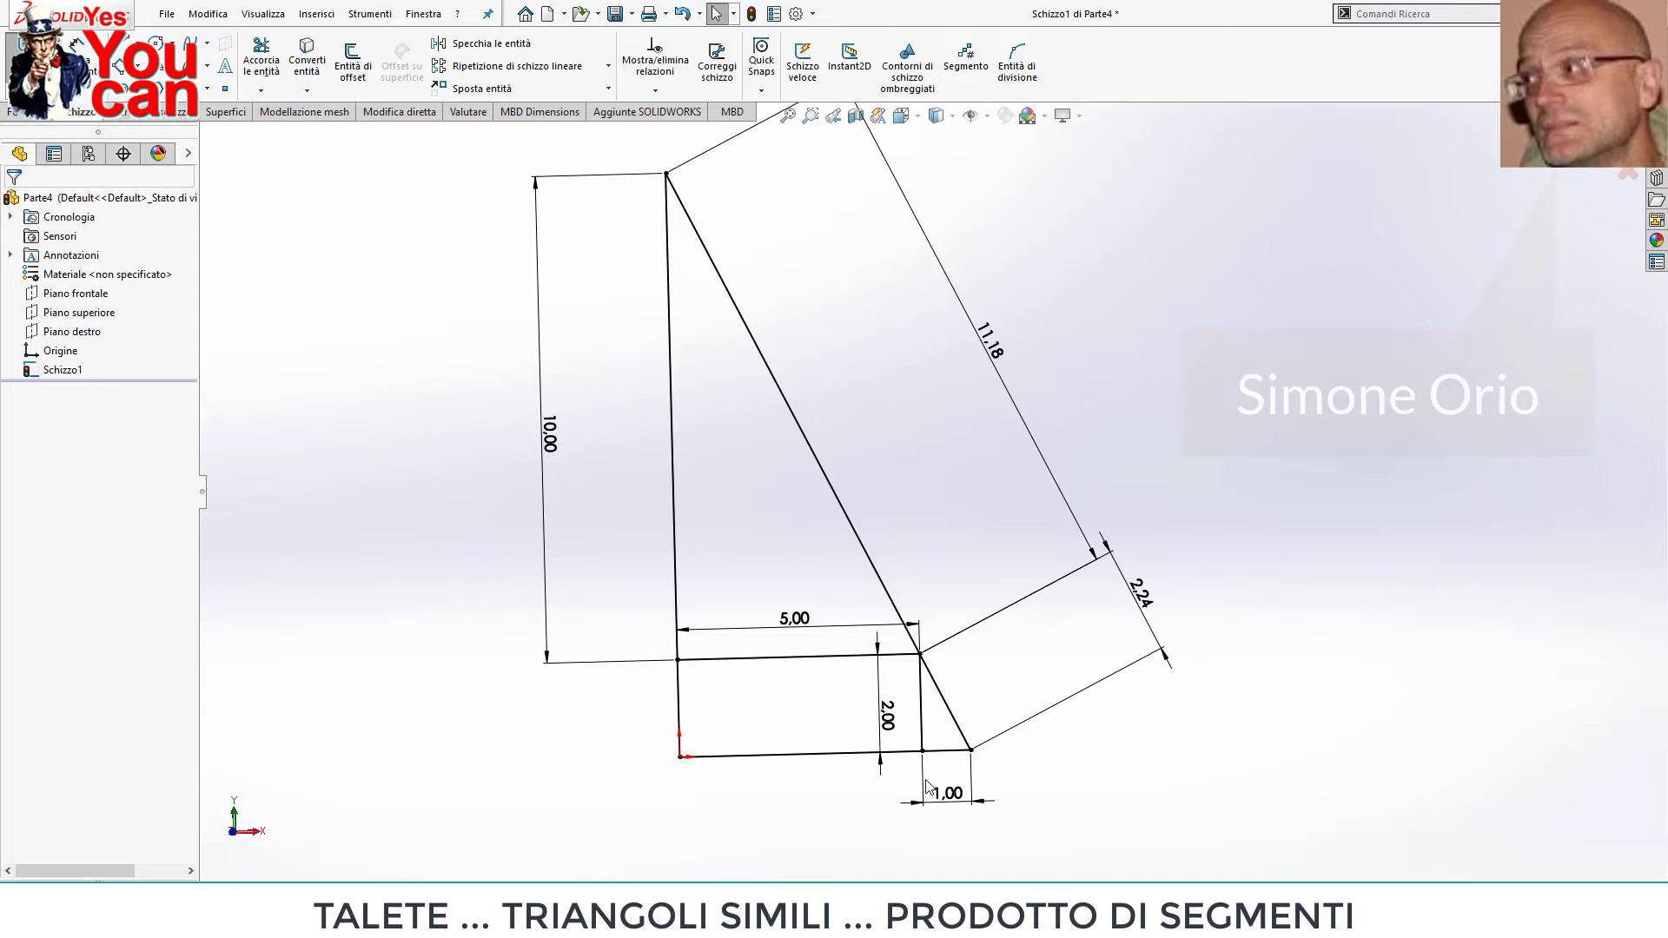
Move the 1.00 label up toward the base and check the 5.00 and 2.00 dimensions.
click(954, 788)
drag(954, 788, 954, 770)
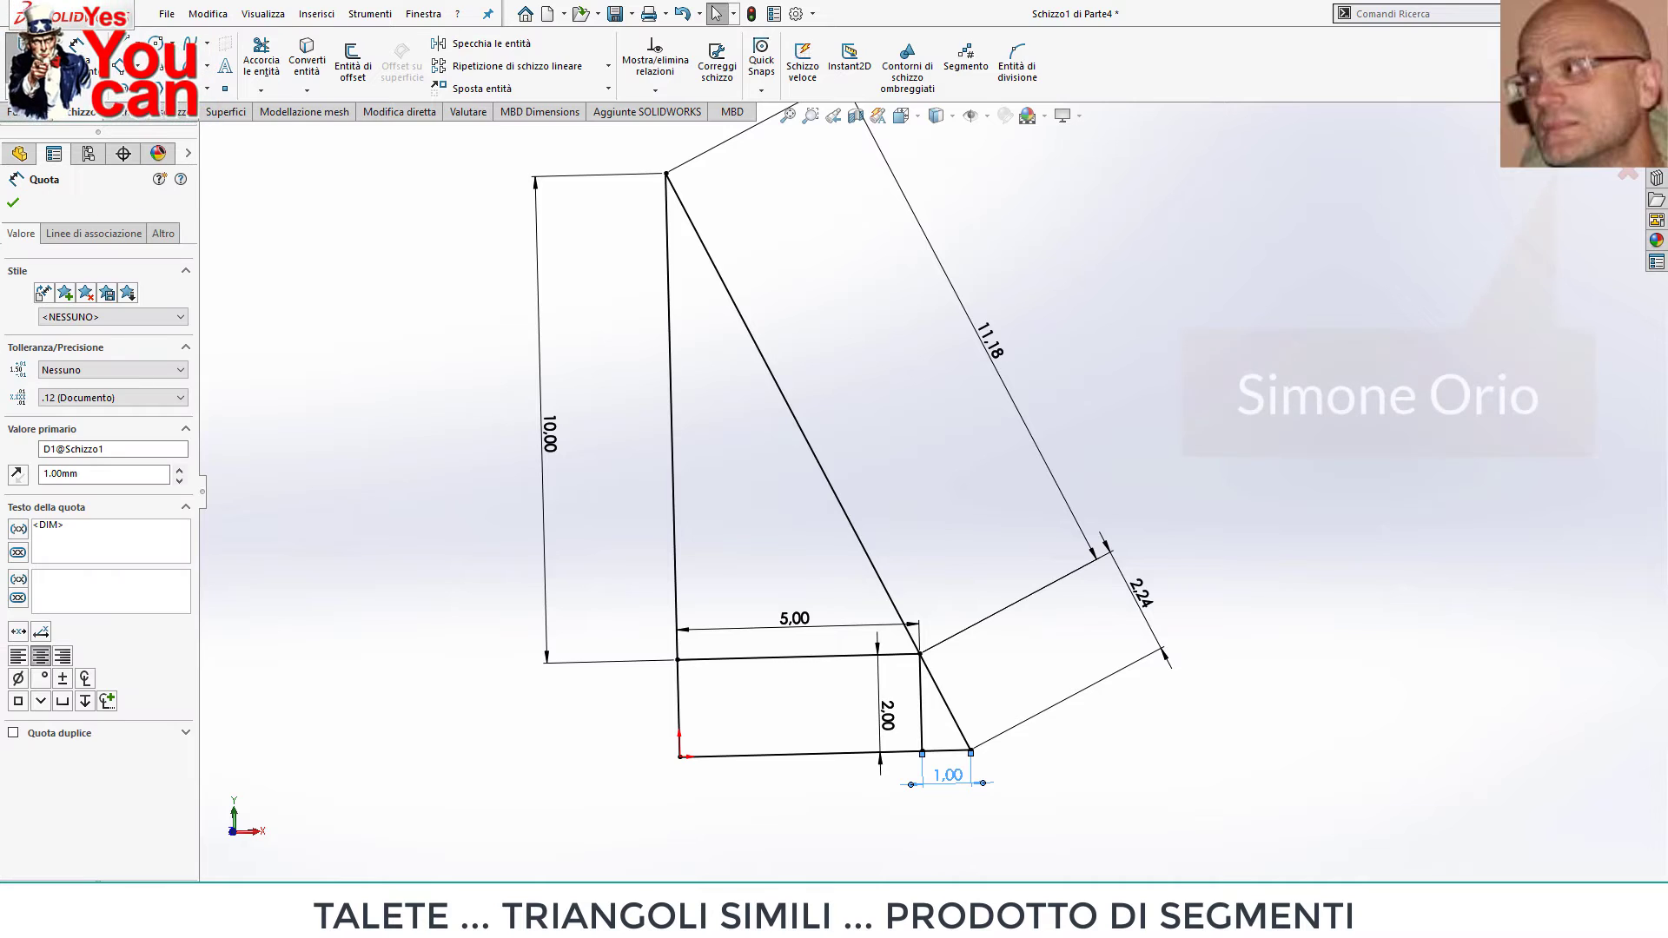
click(798, 622)
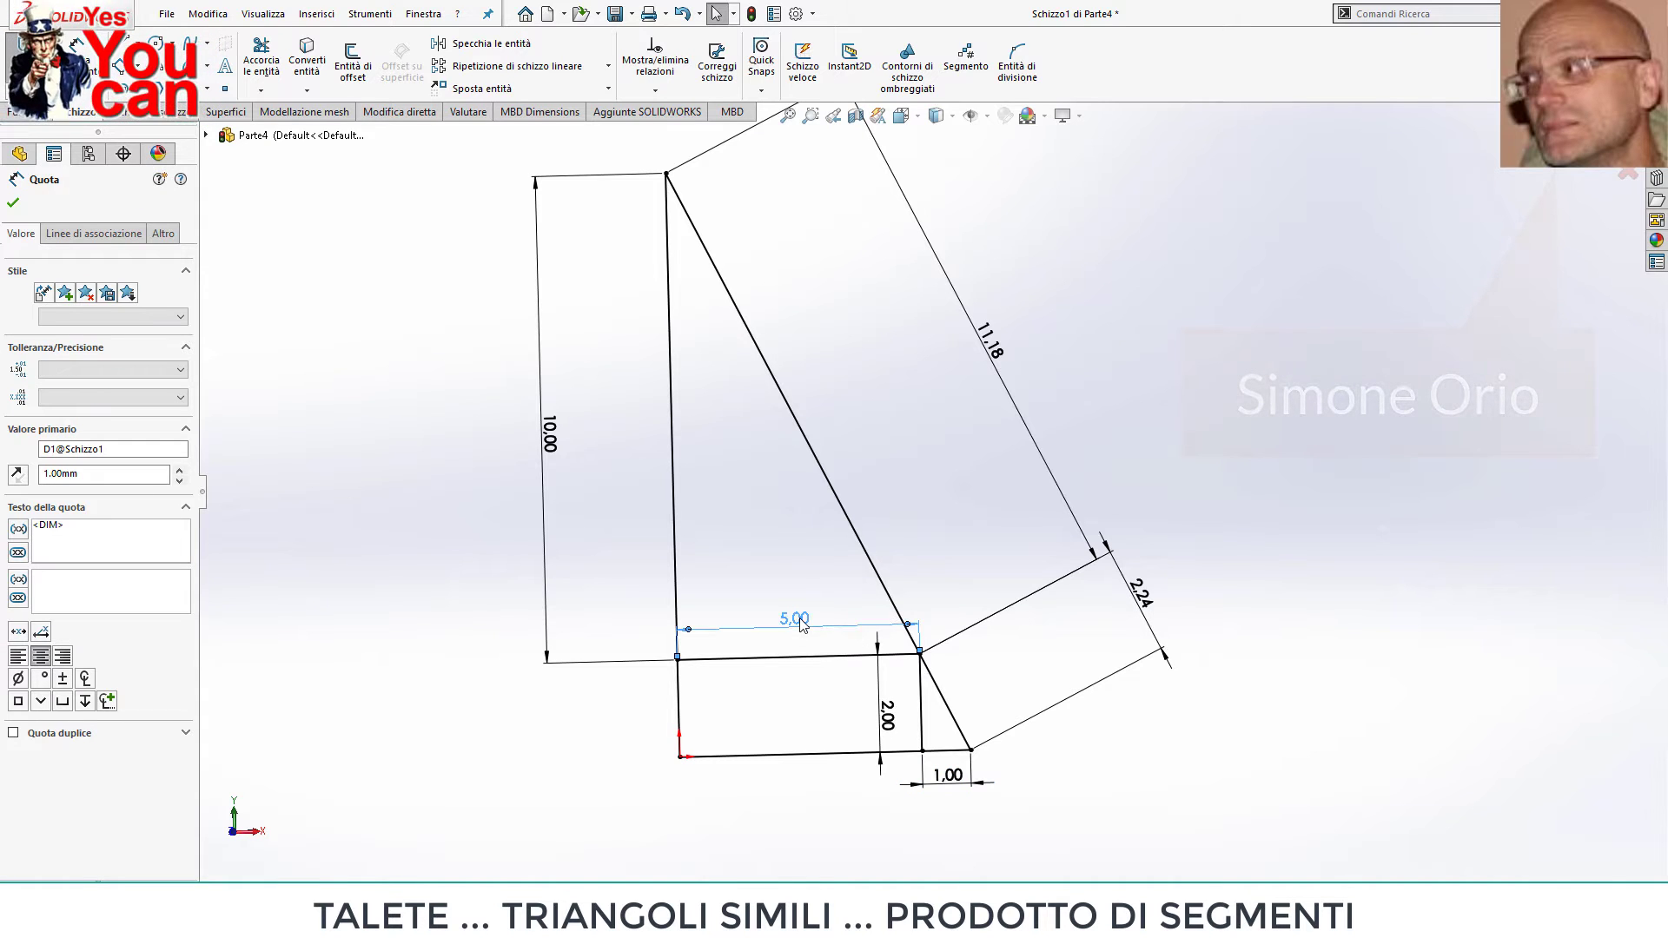
click(899, 730)
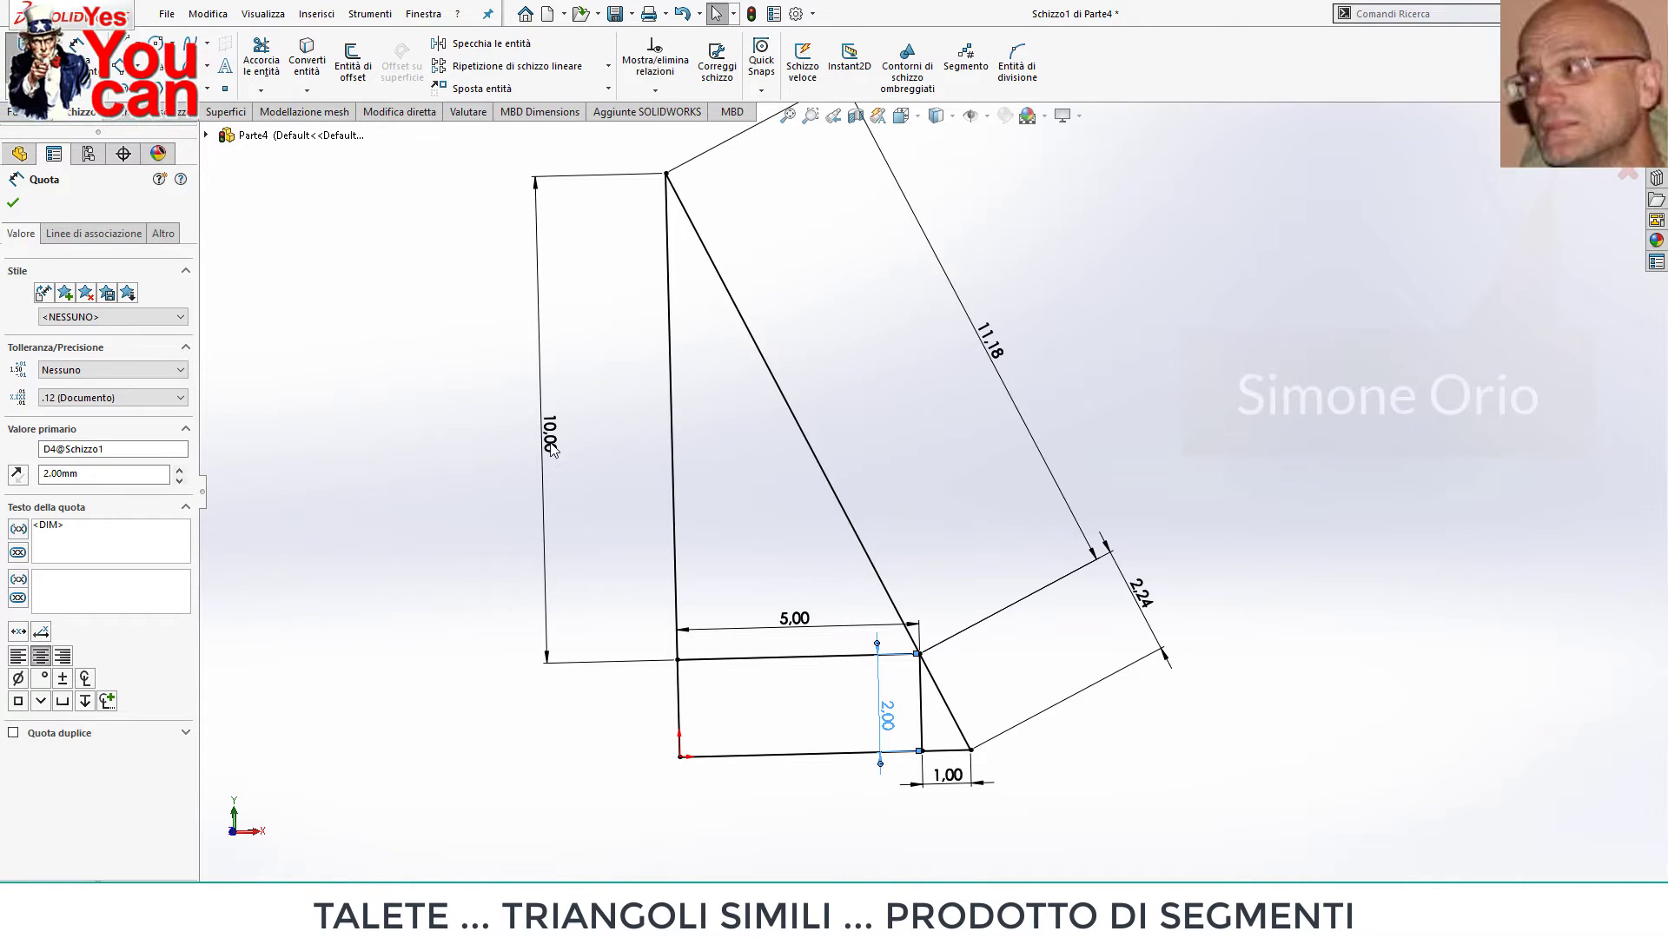
Check the exact 2.24, 11.18 and 1.00 dimension values, then clear the selection.
click(1147, 608)
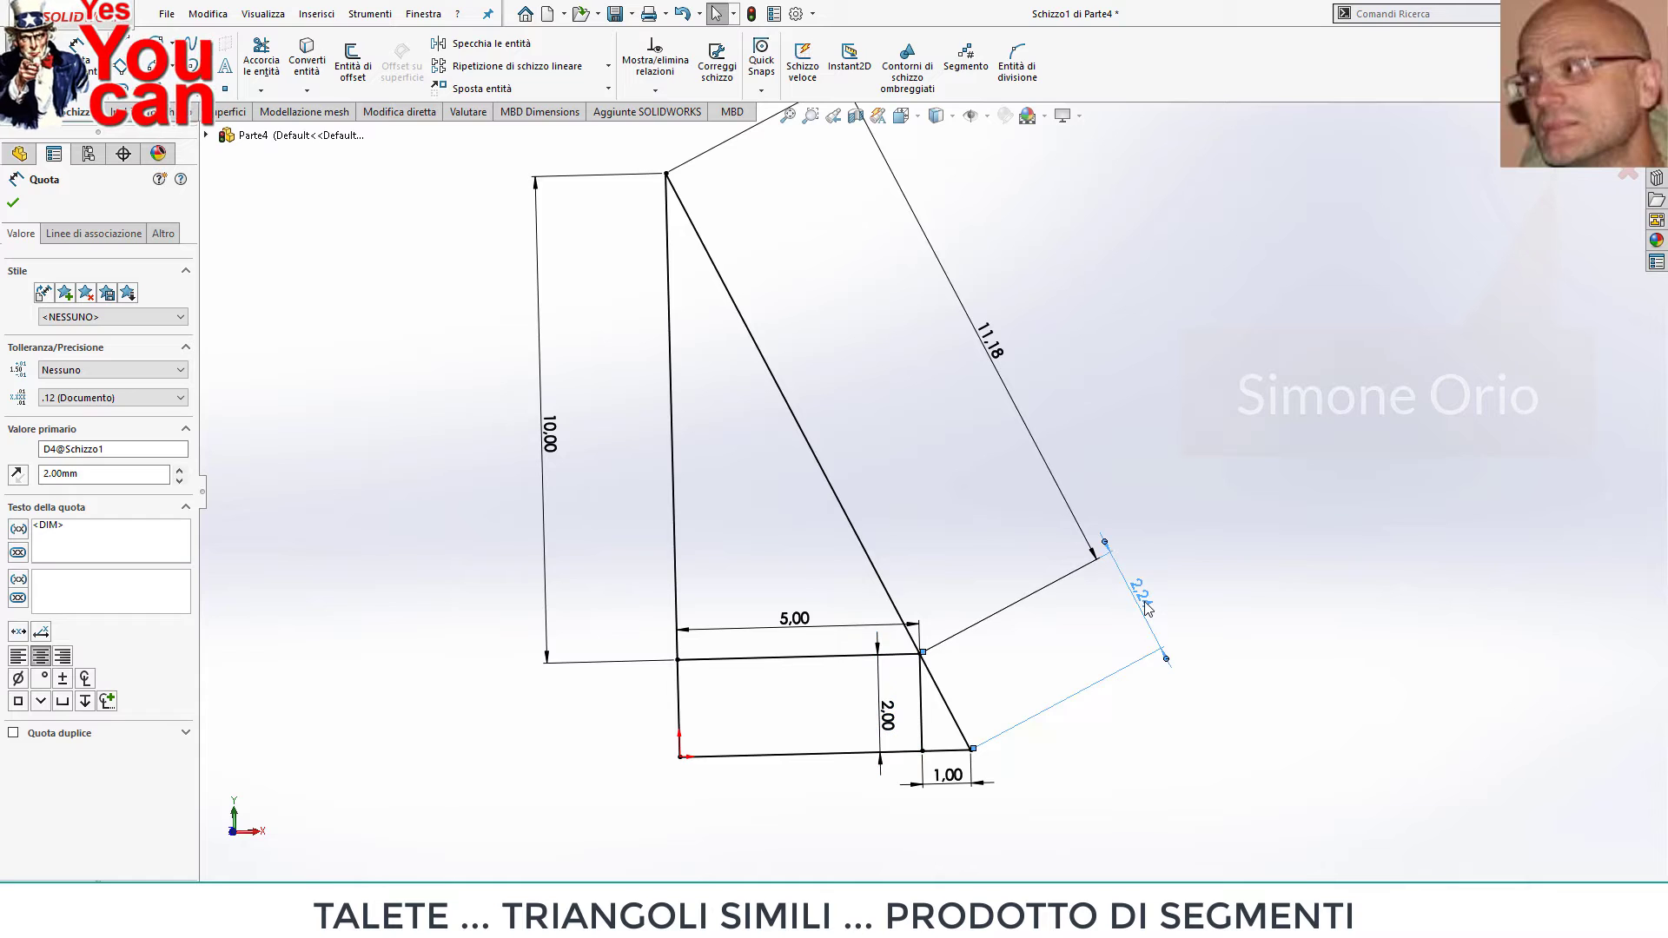
click(988, 350)
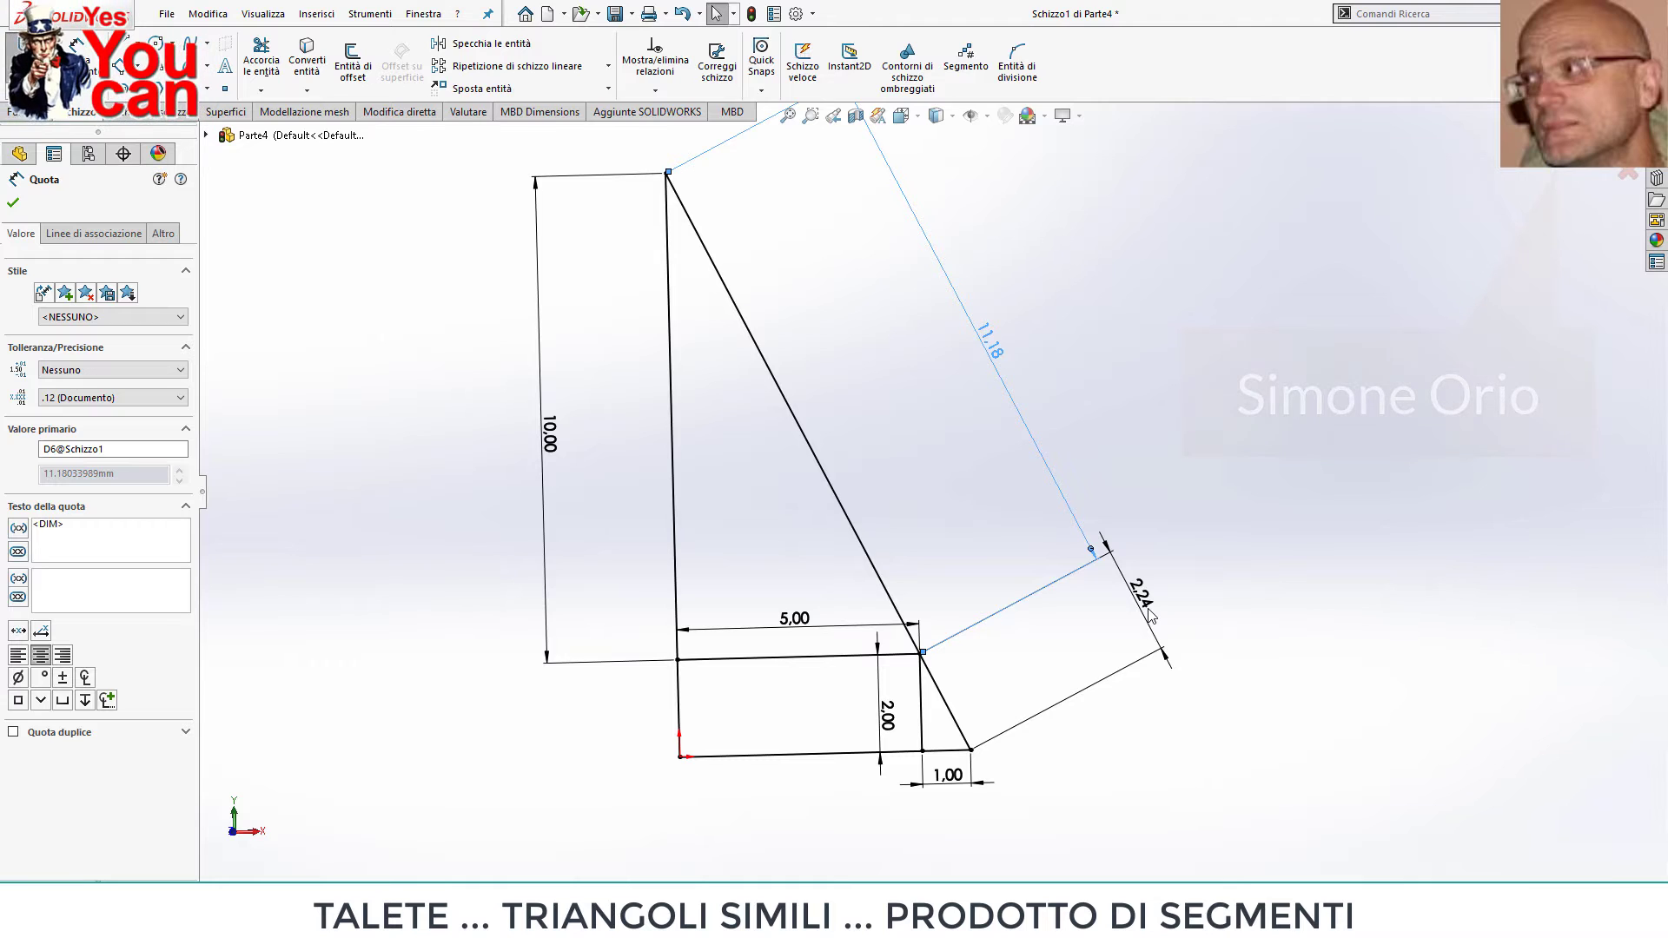
click(1150, 615)
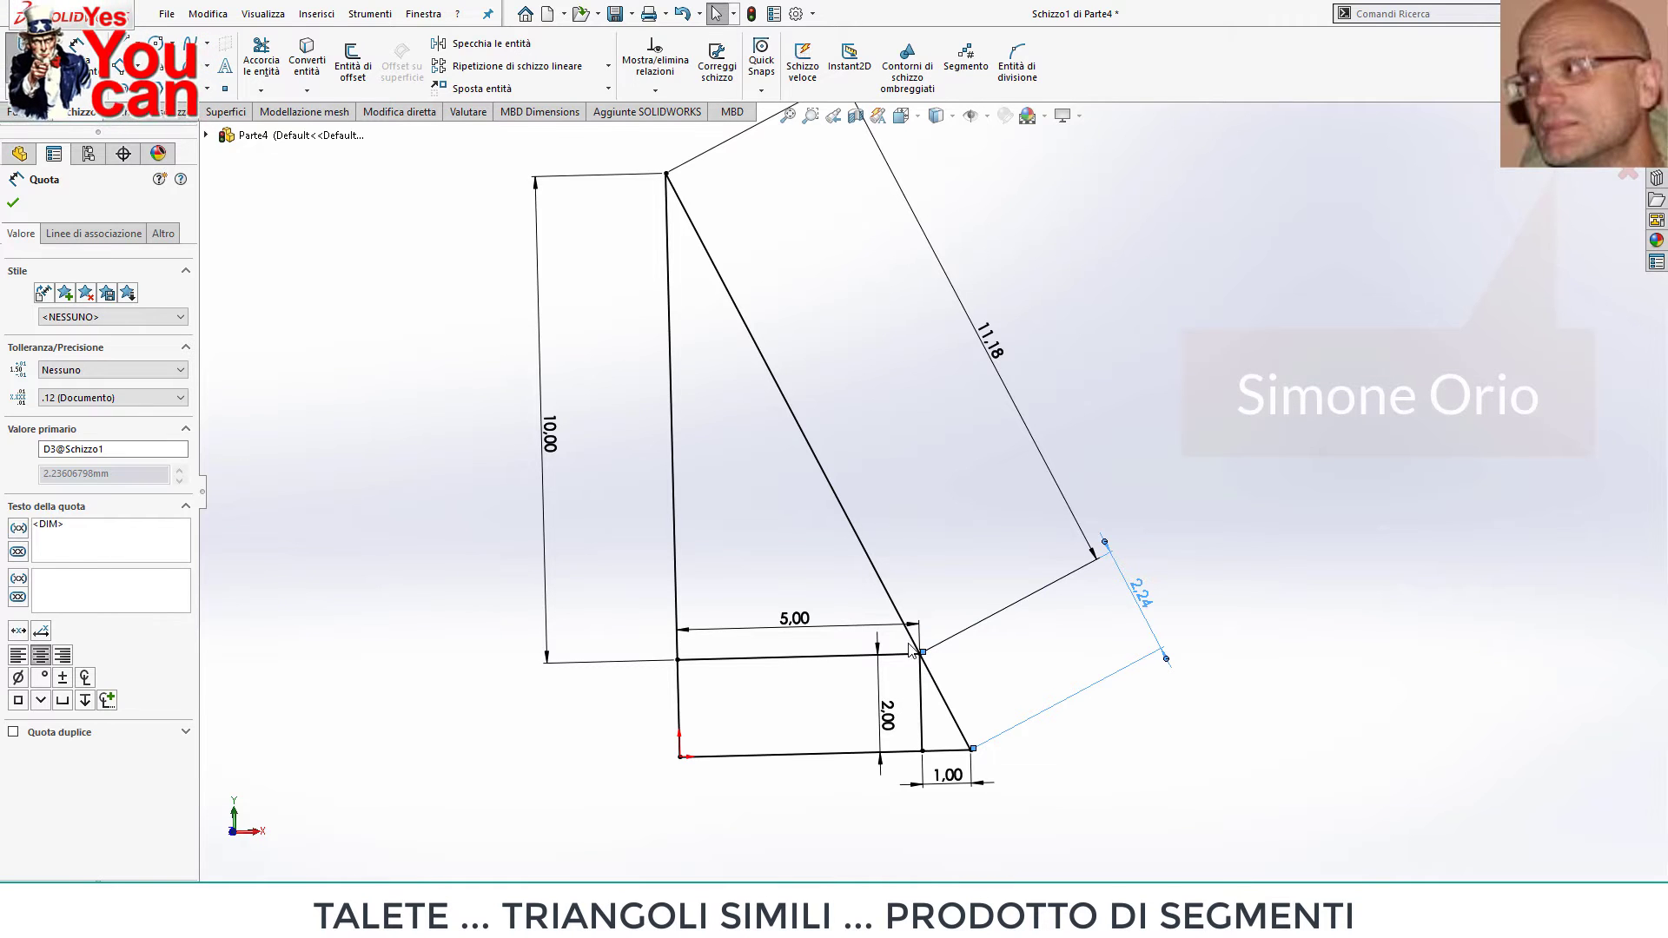
click(952, 787)
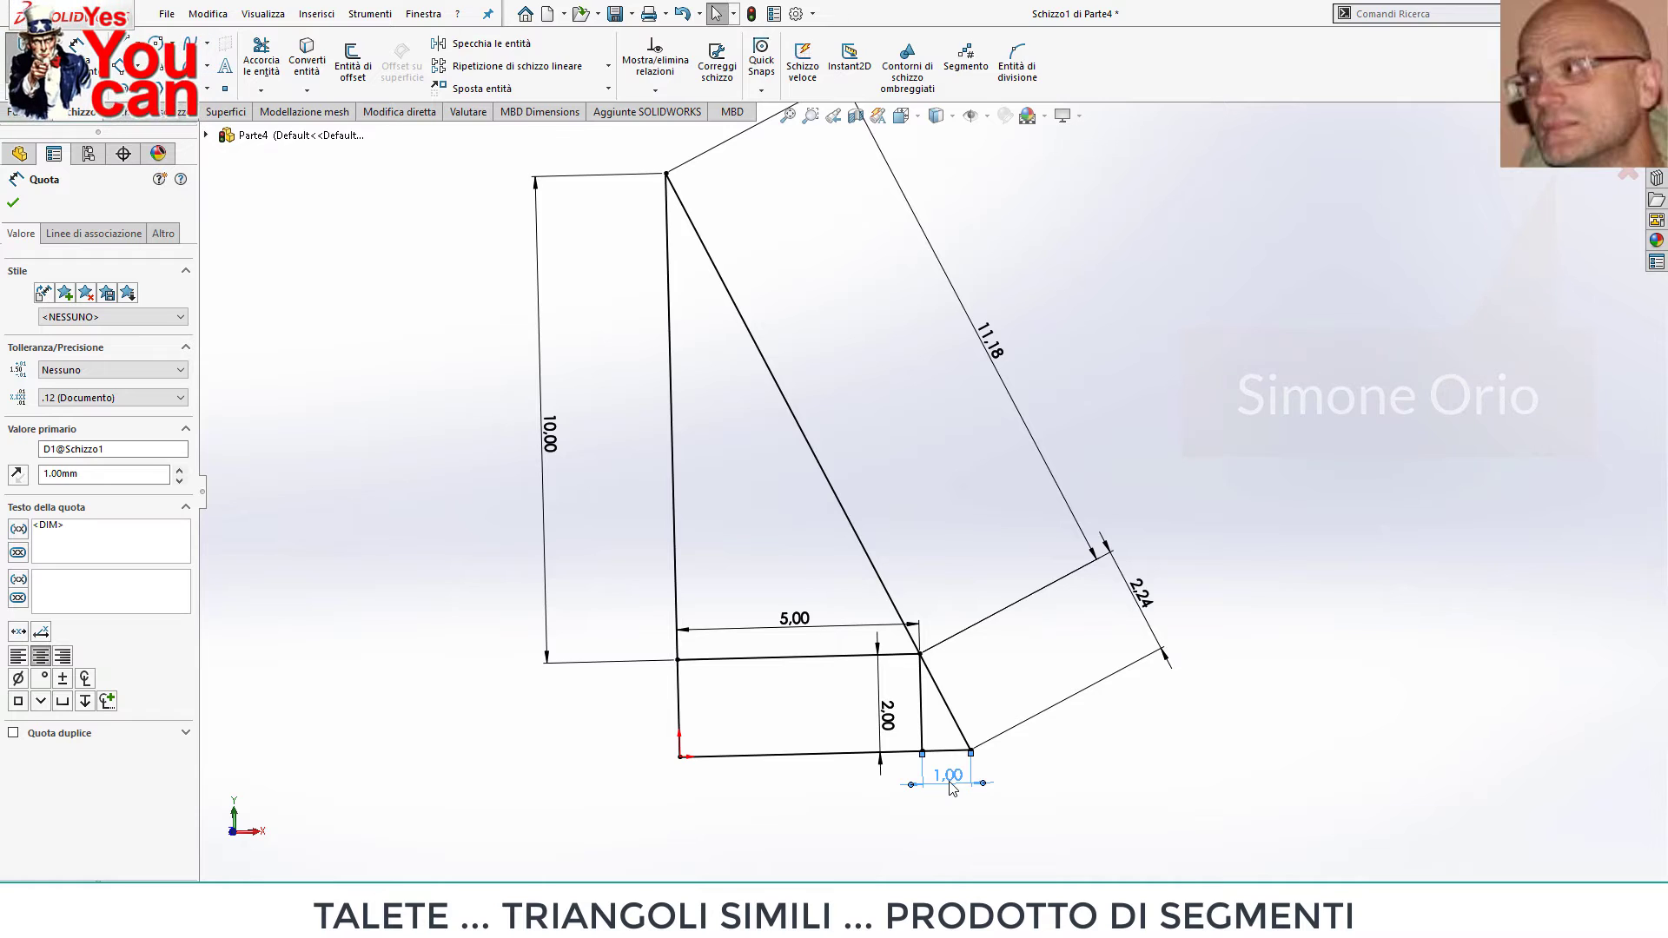
click(935, 476)
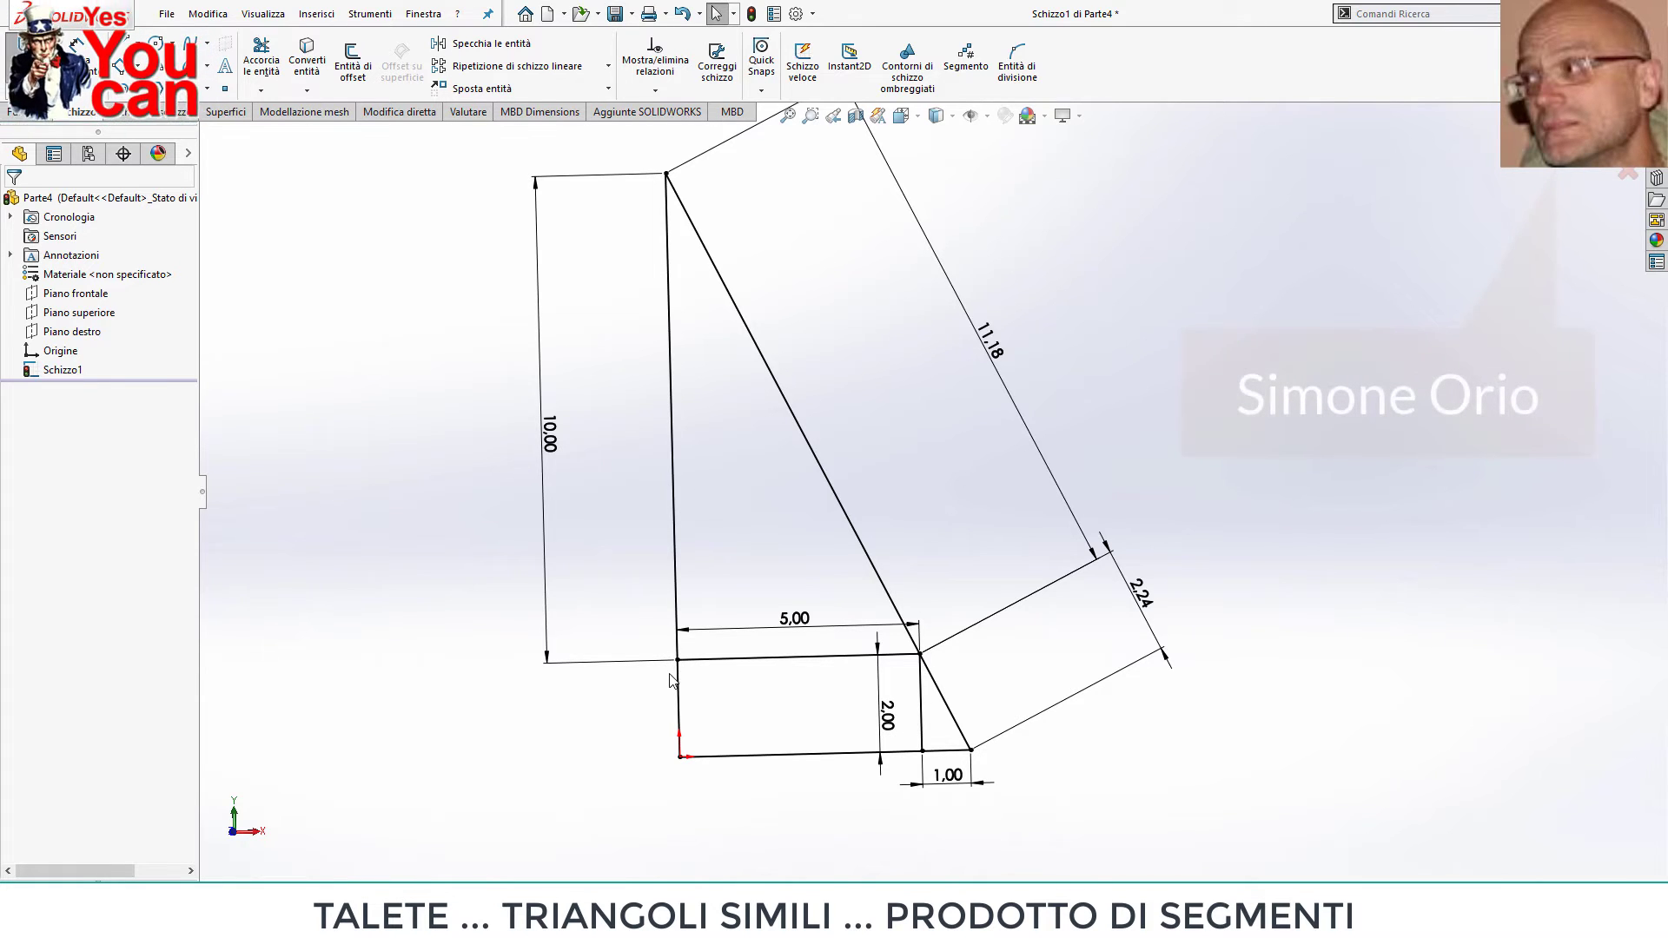
click(676, 591)
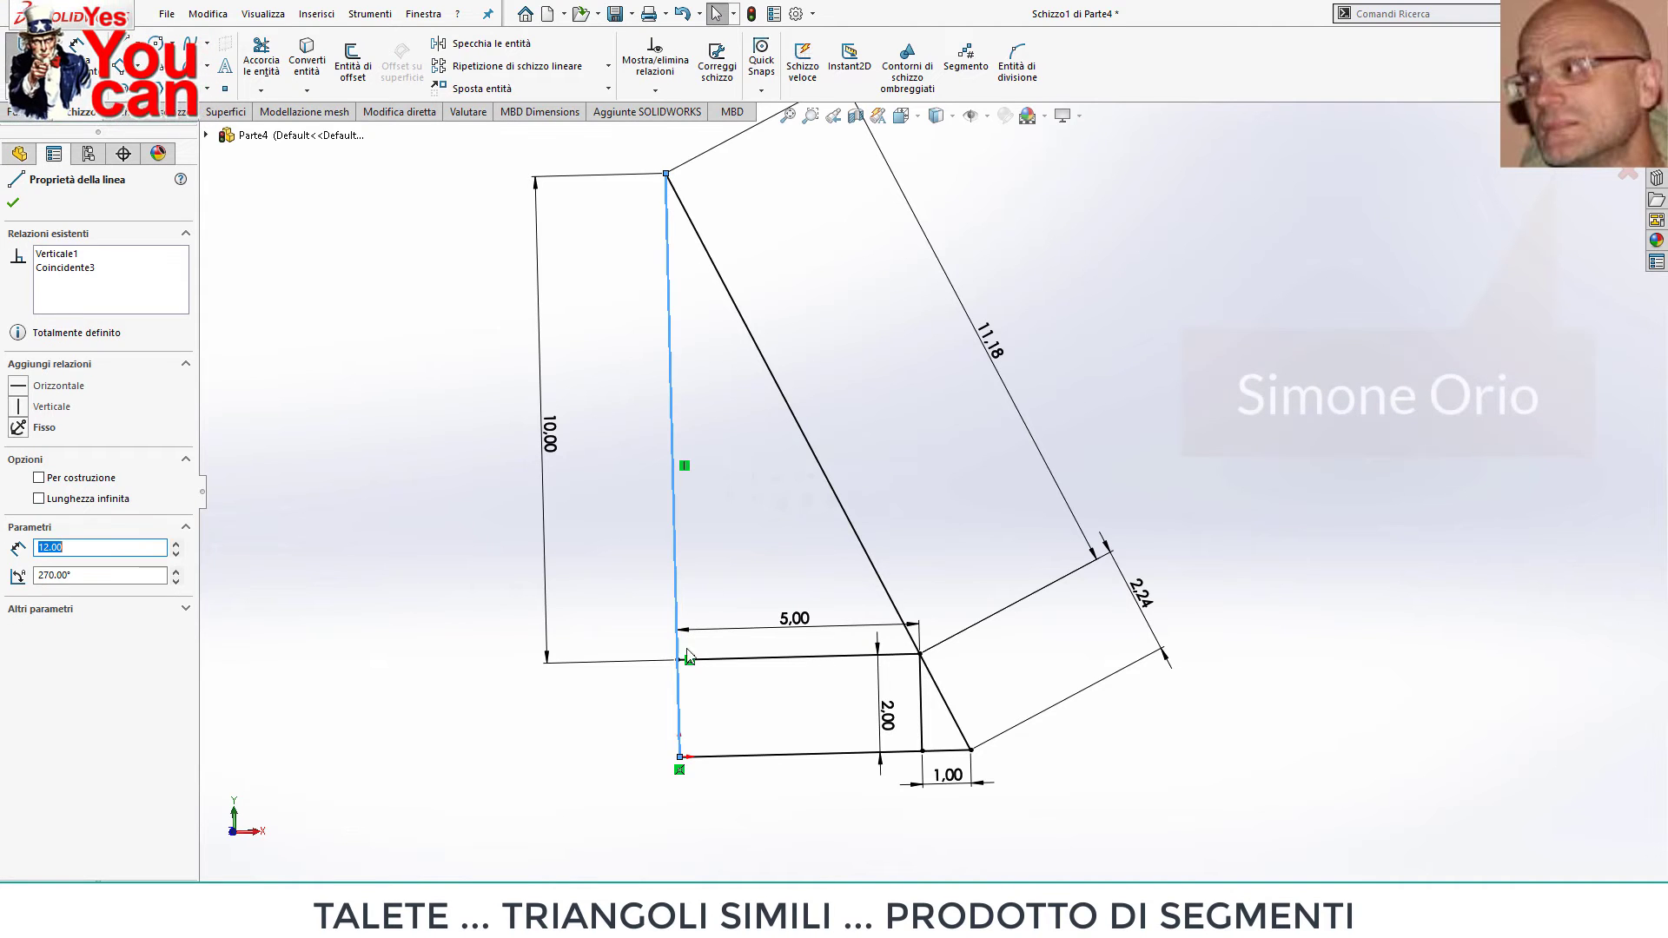
click(632, 720)
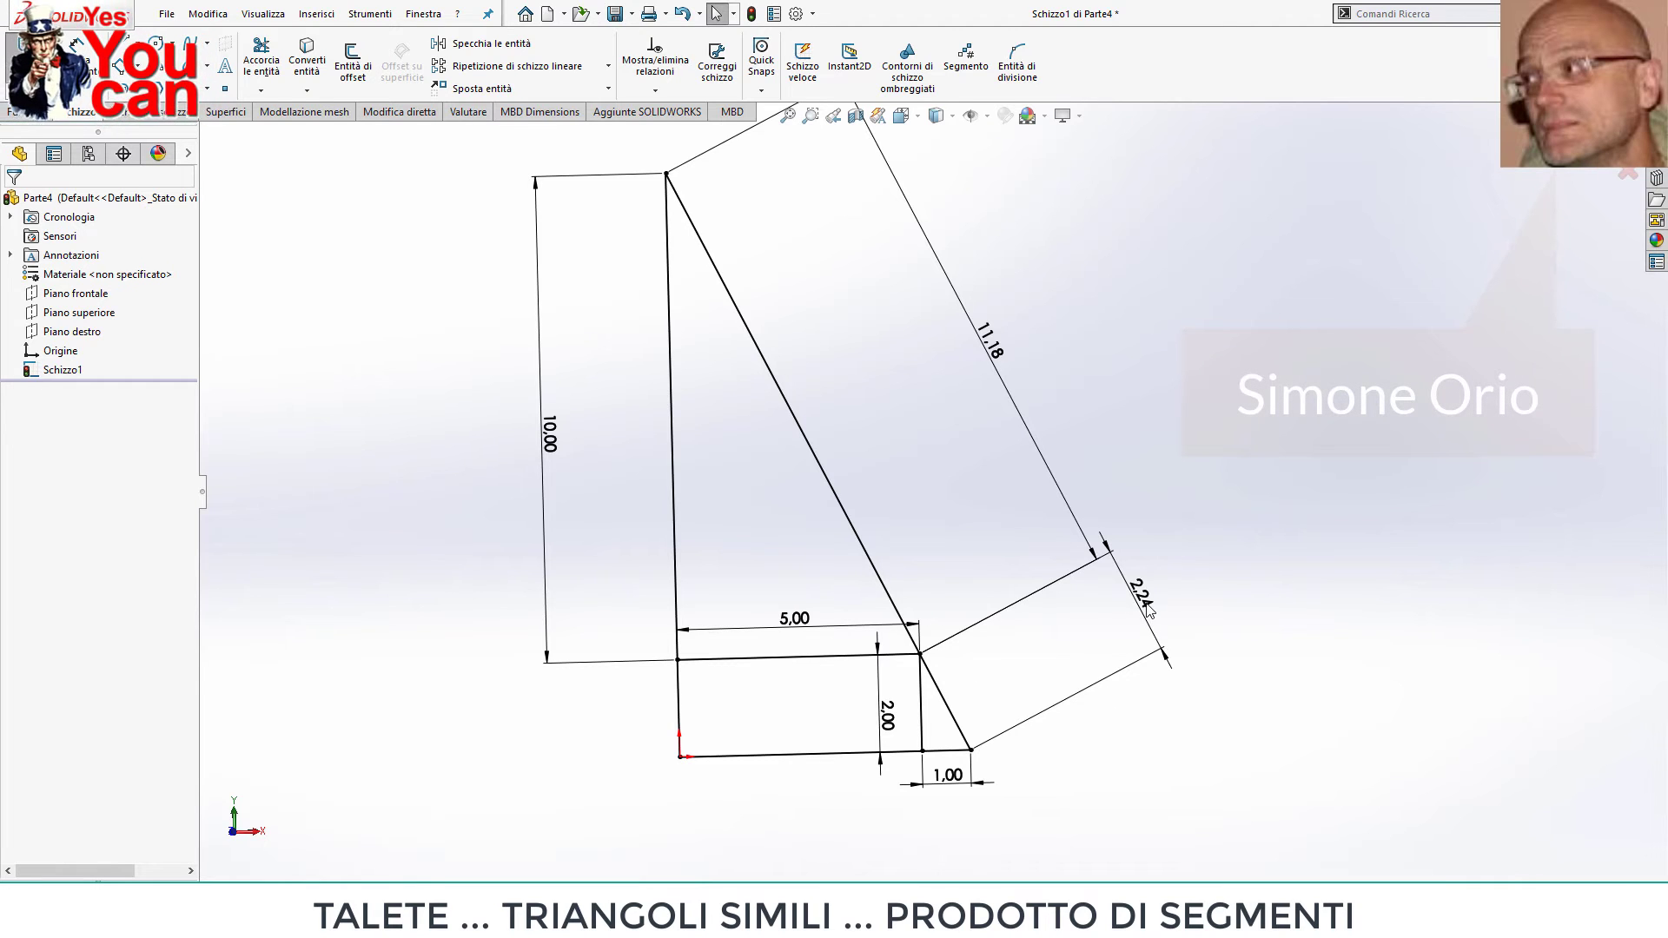
click(895, 718)
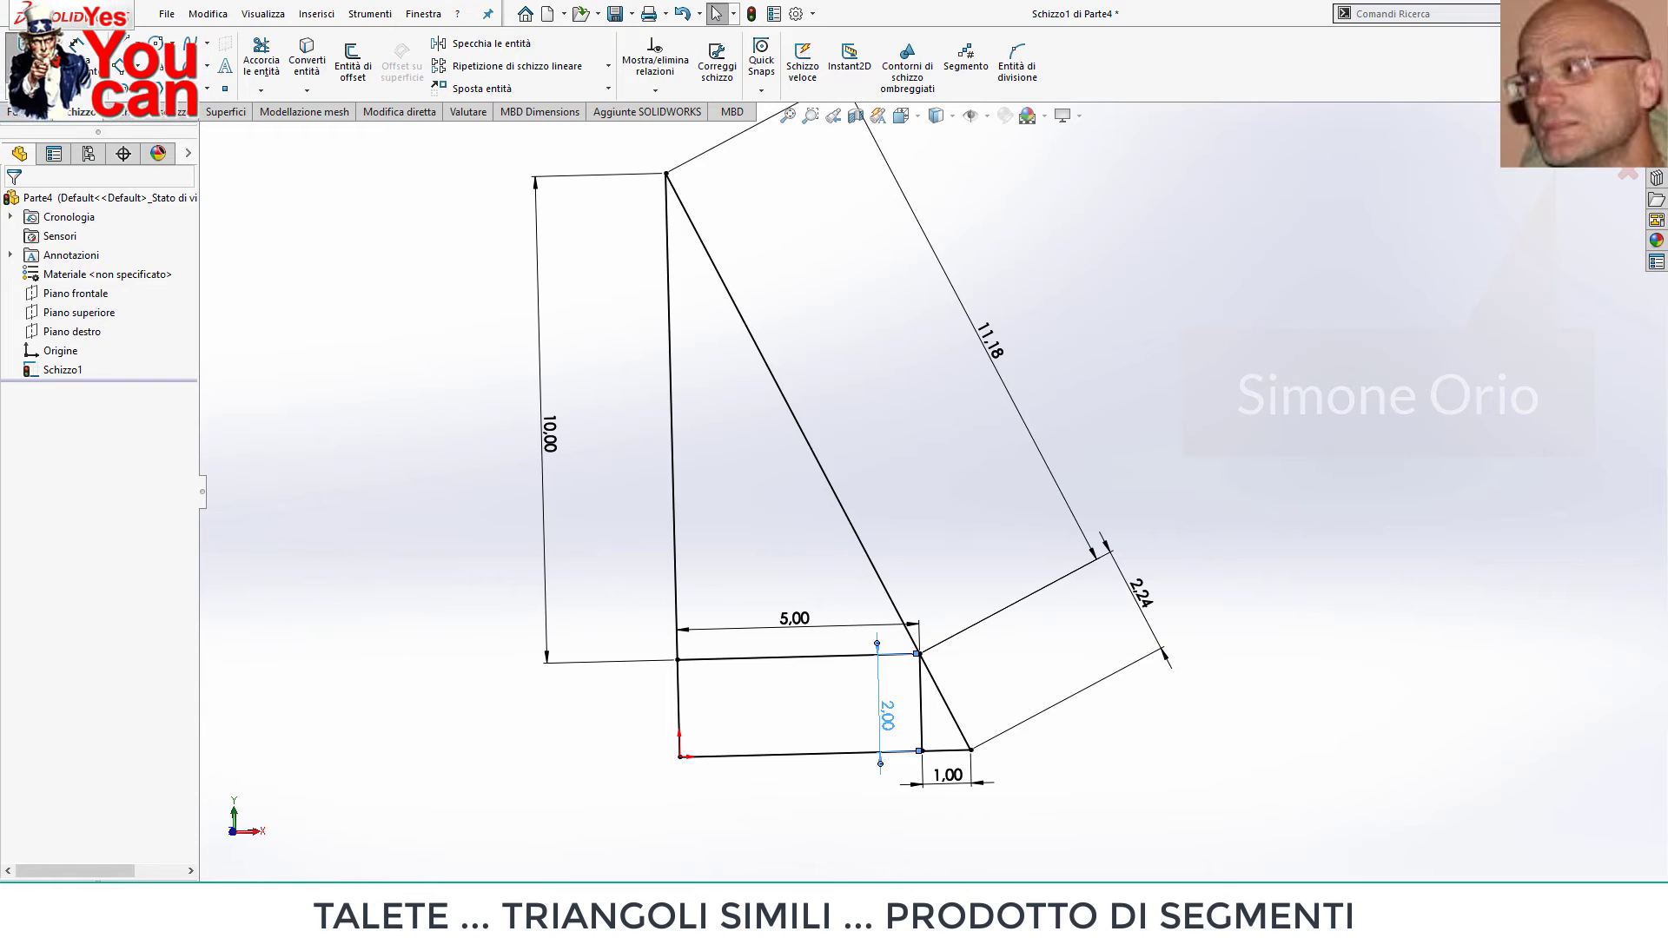
right_click(889, 718)
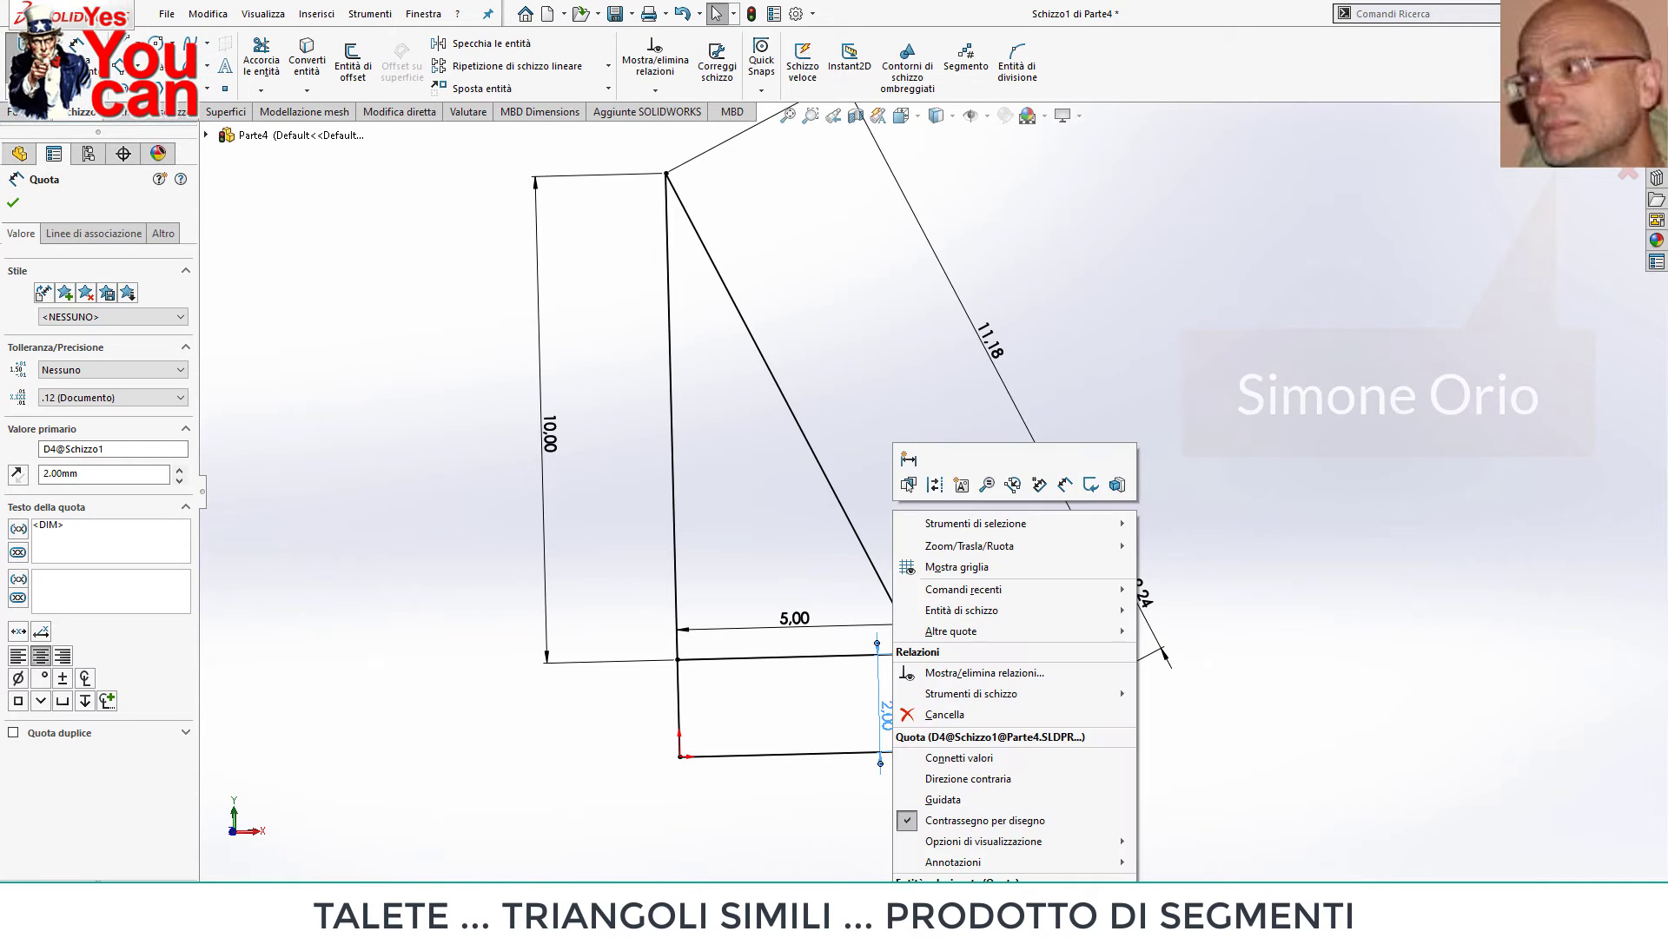
click(960, 803)
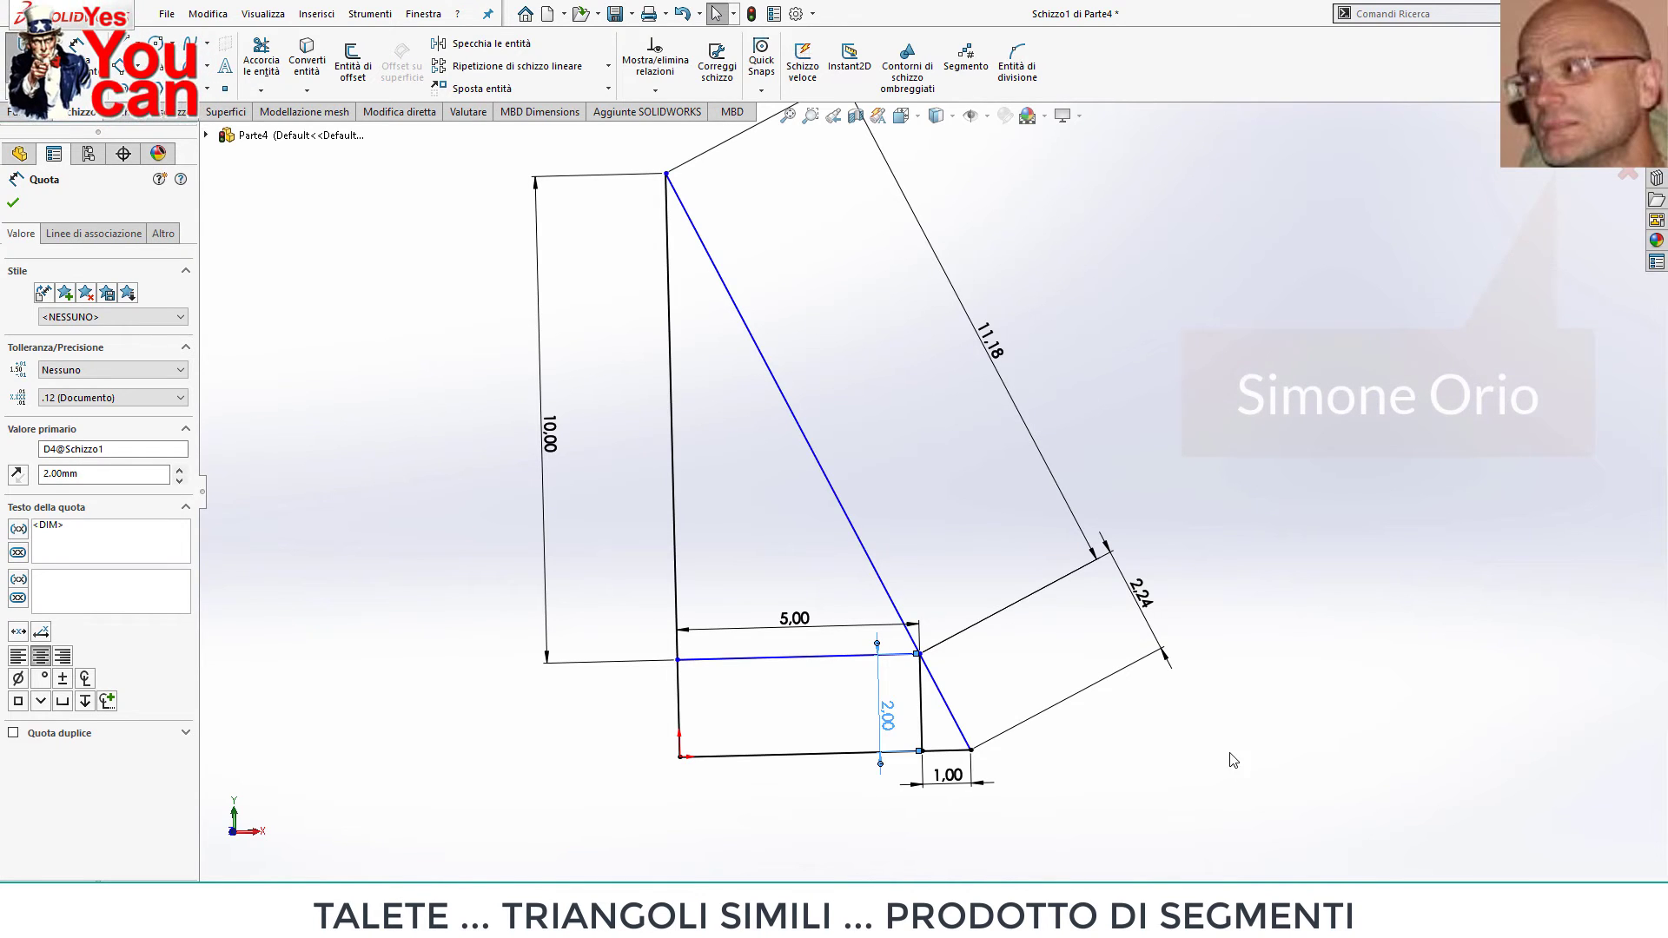
click(1143, 600)
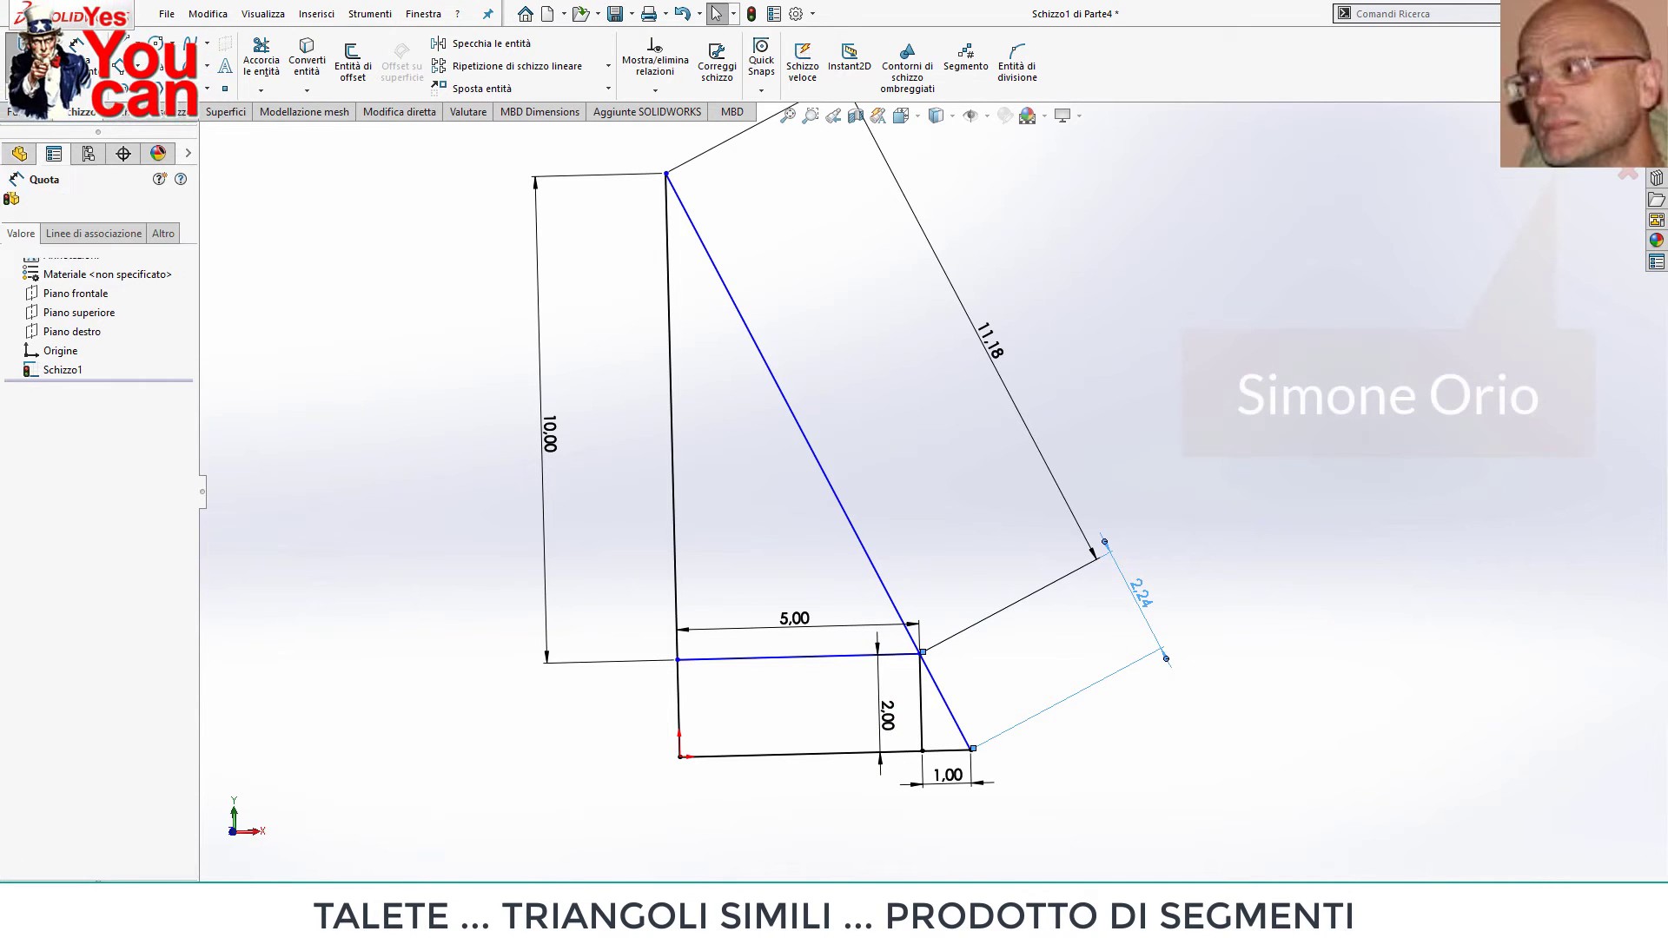
click(1140, 602)
right_click(1142, 601)
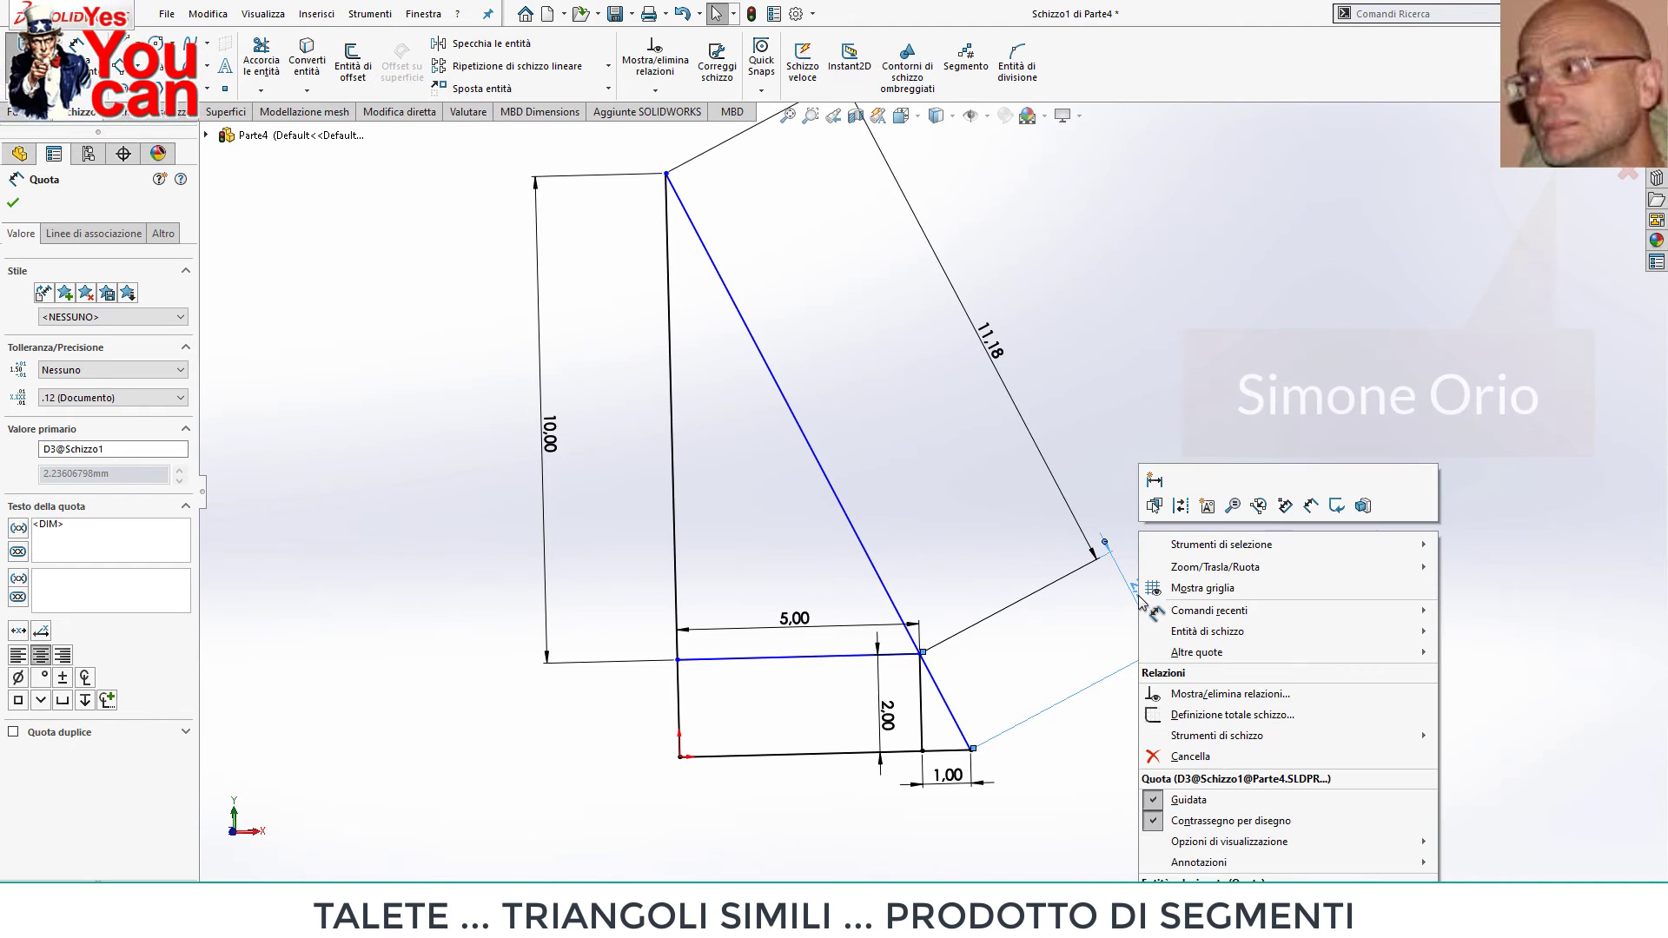
click(1186, 808)
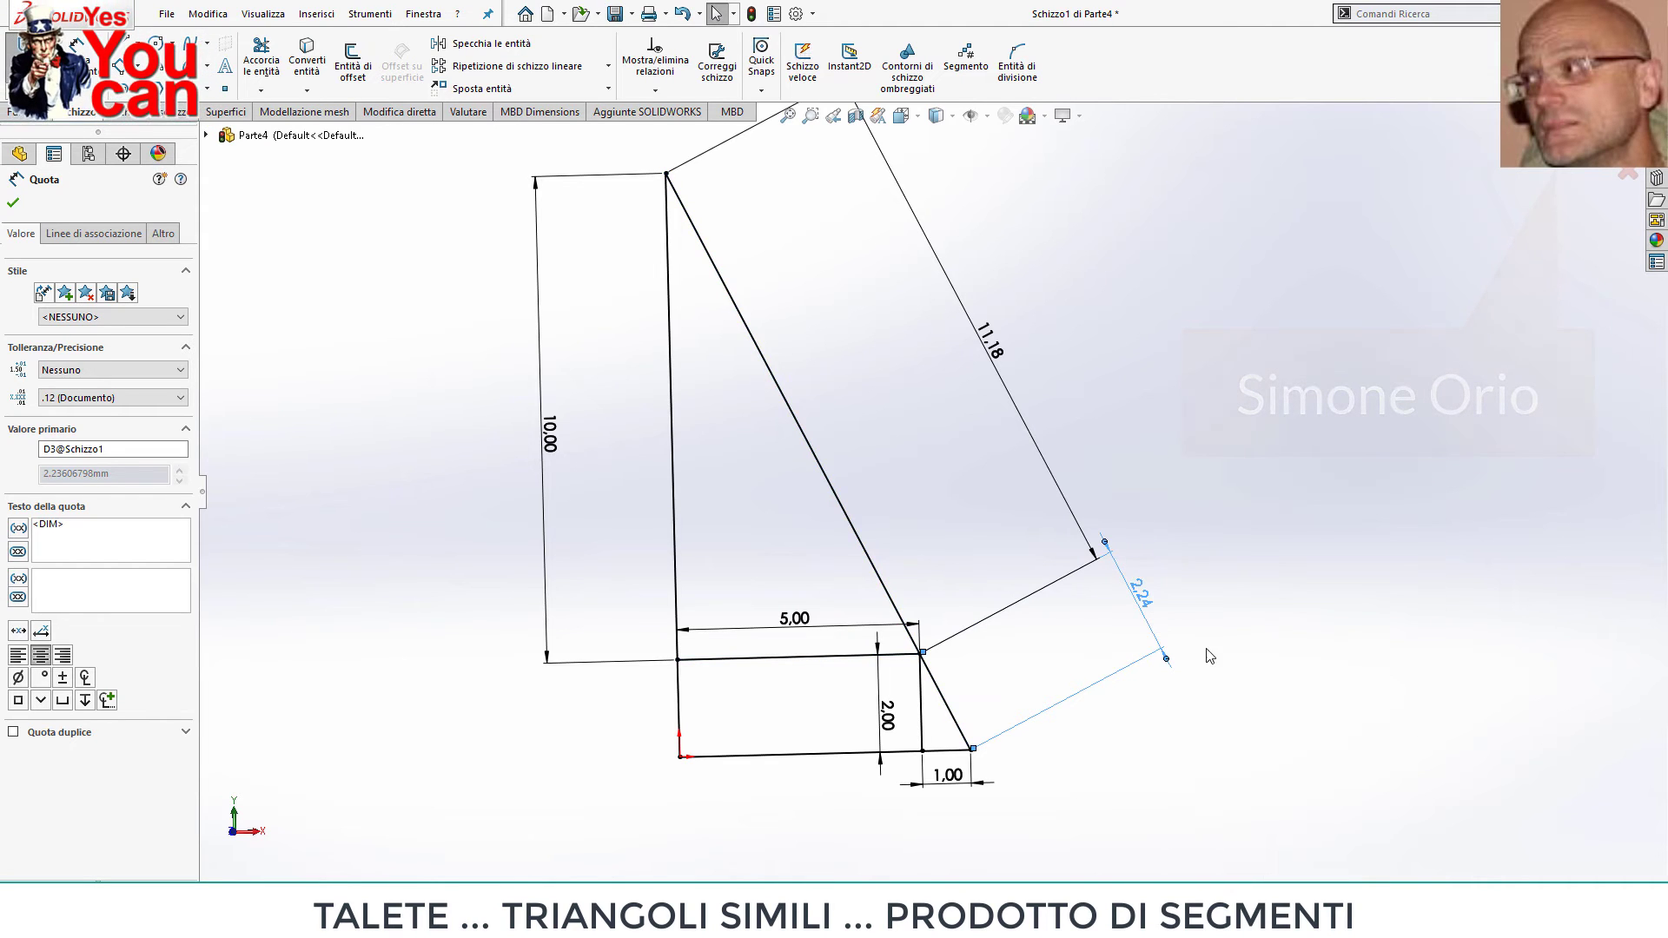
click(1228, 651)
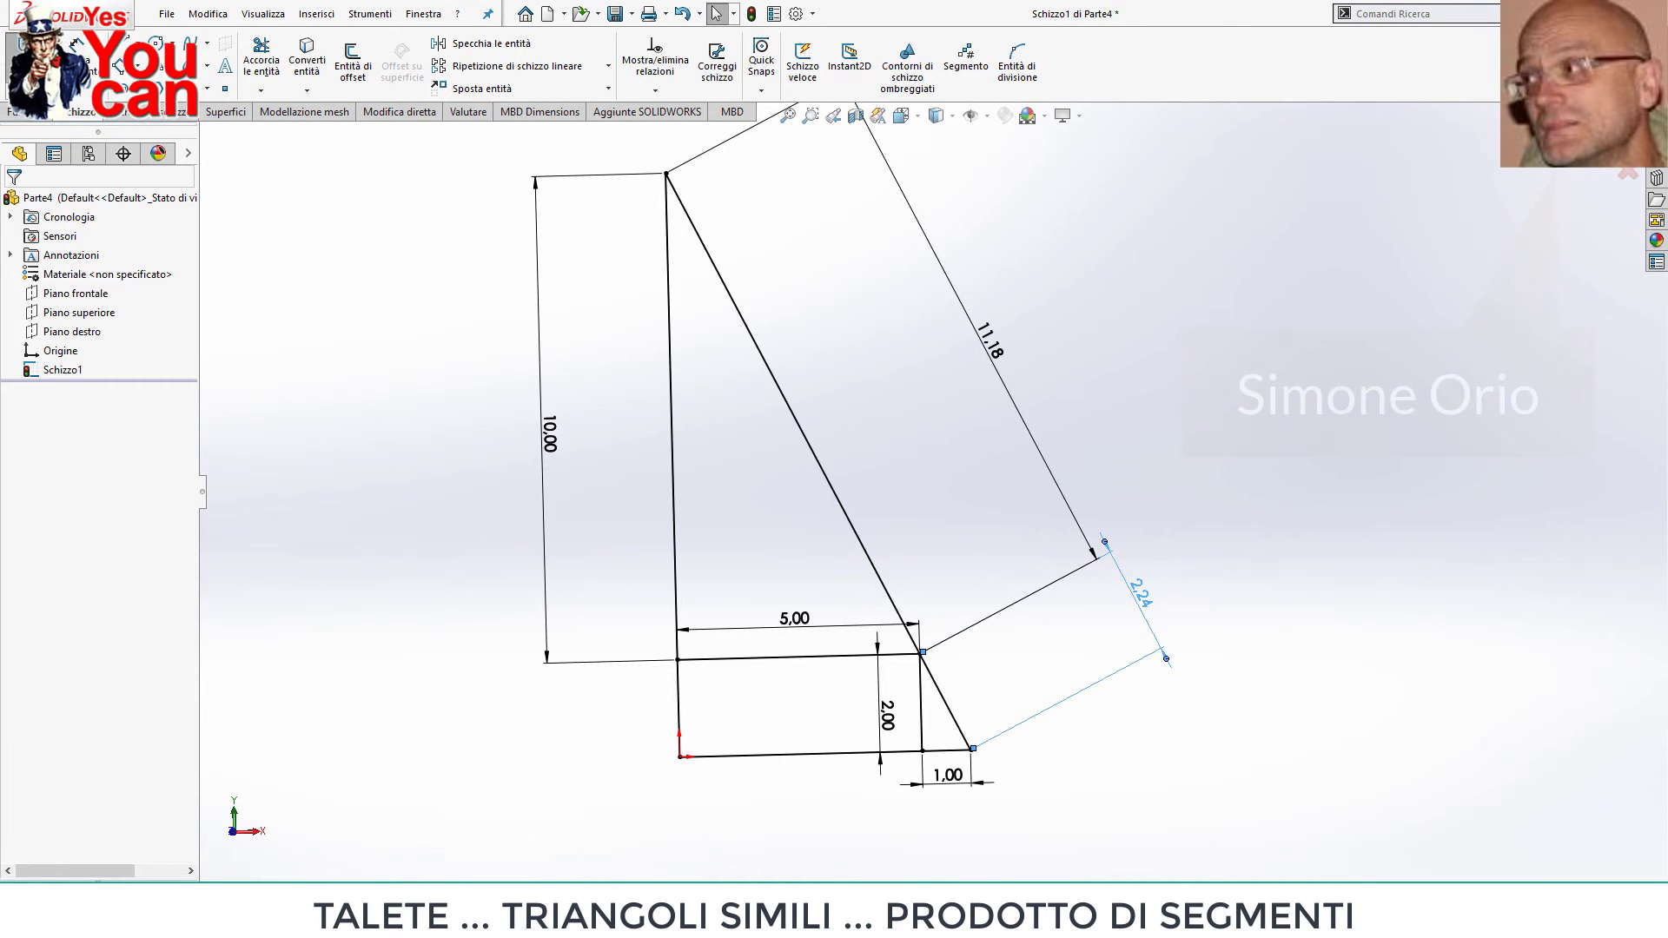
Change the 2.24 dimension to 2, rescaling the sketch to 10.00, 8.66 and 1.73.
click(1140, 595)
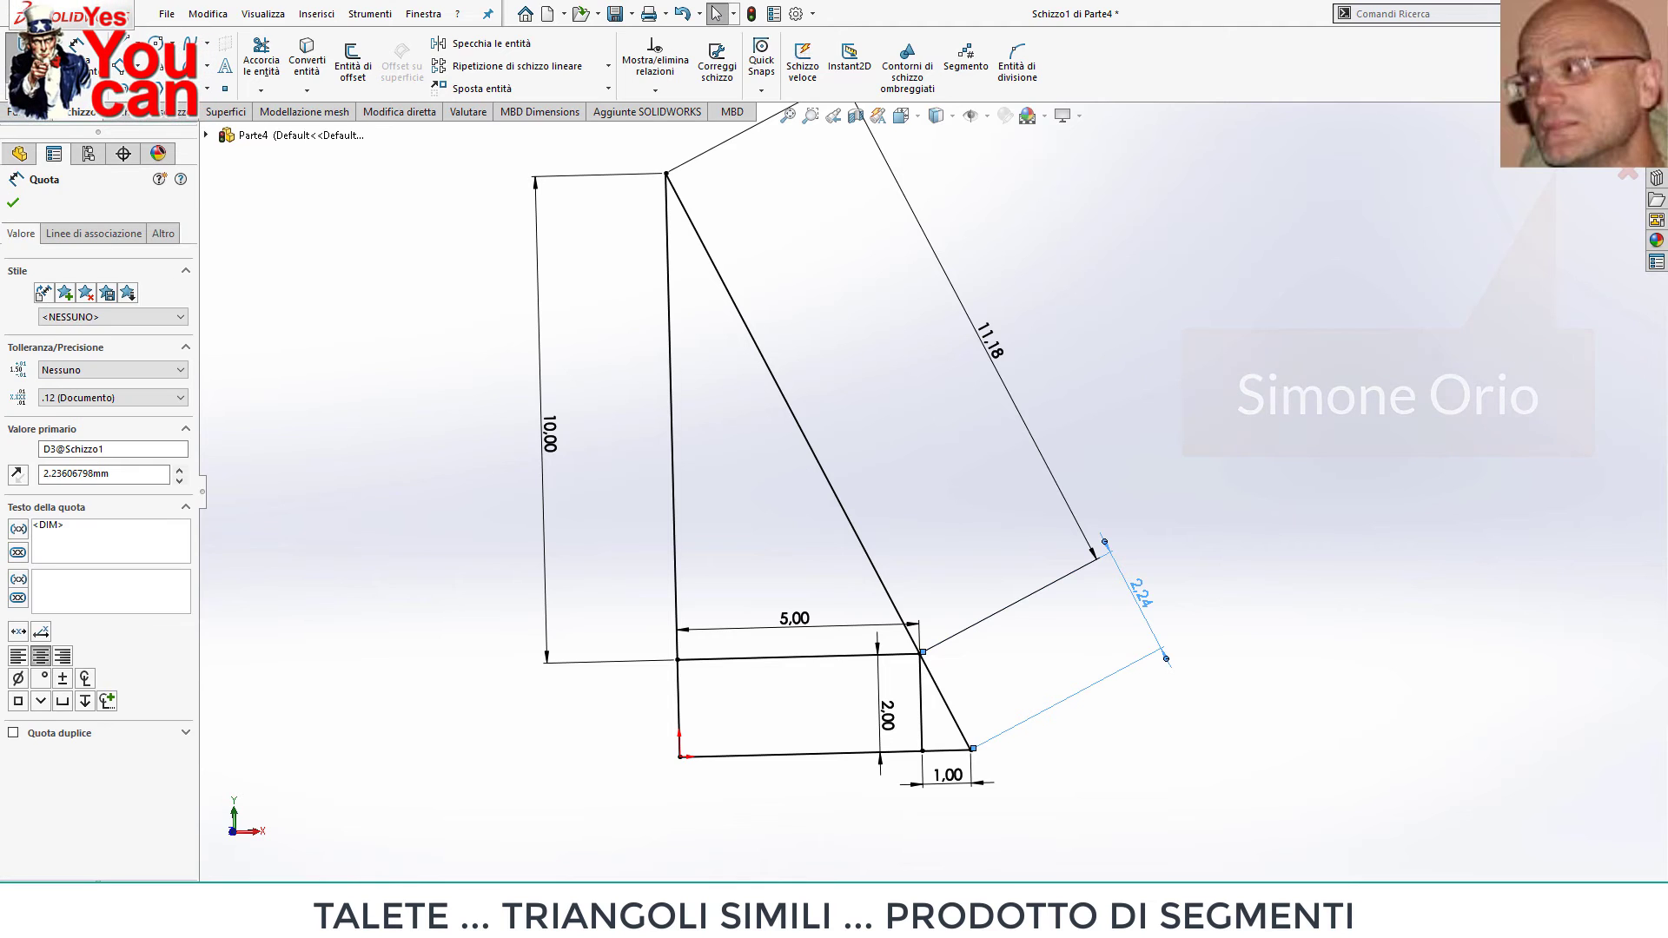
double_click(1141, 596)
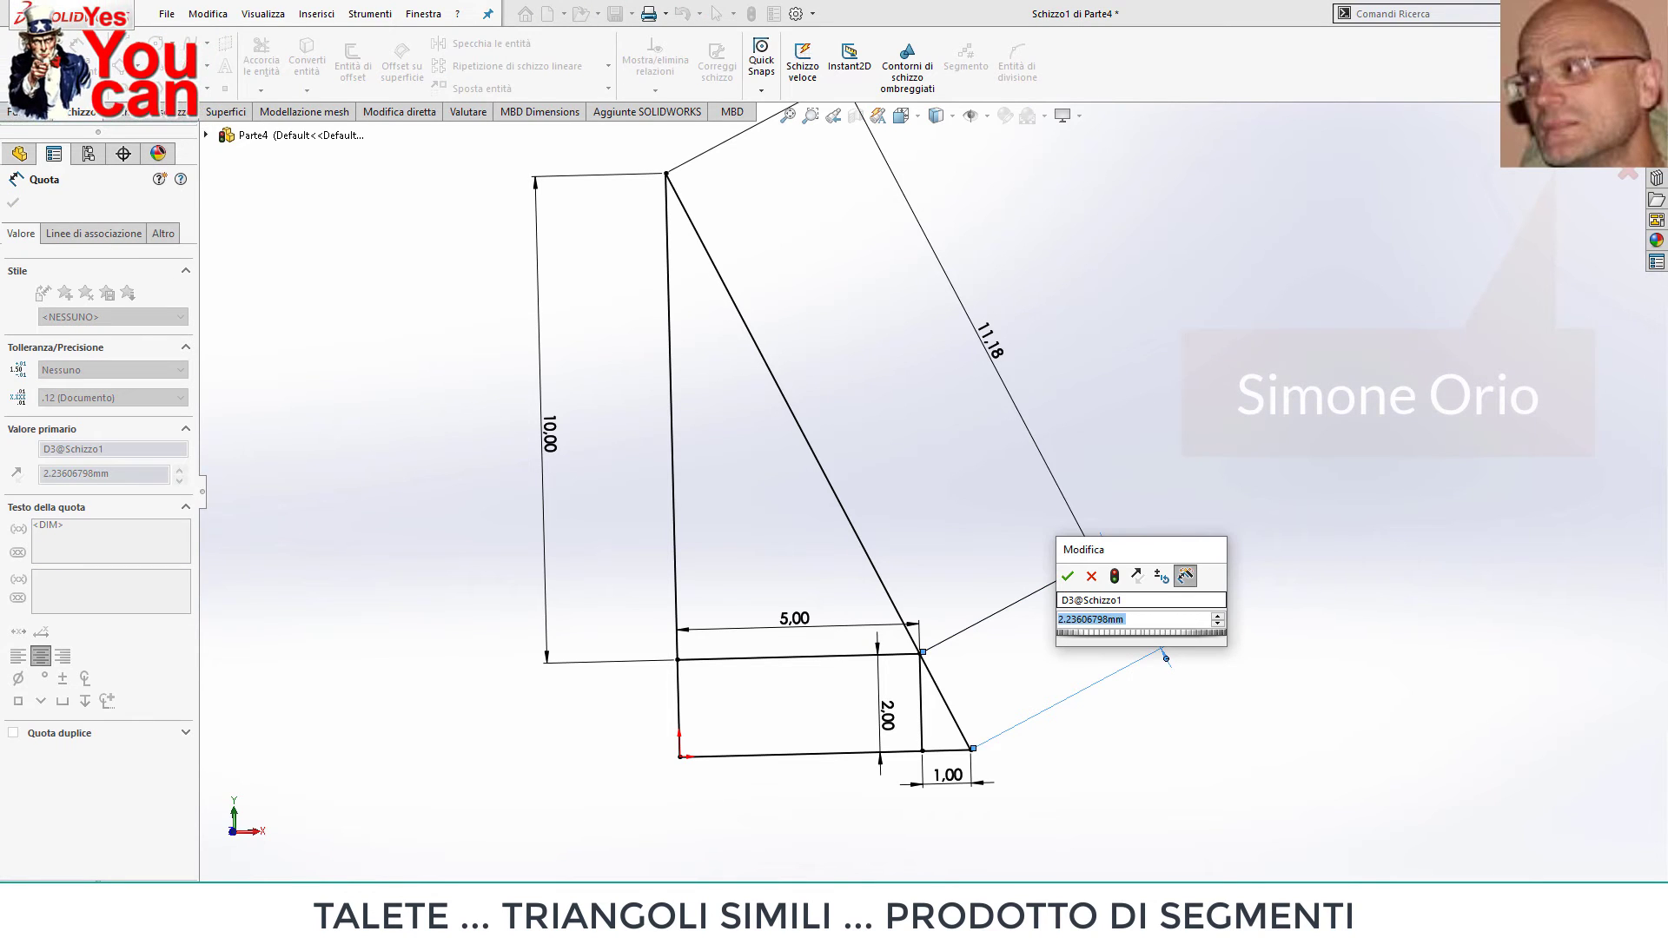
text(2)
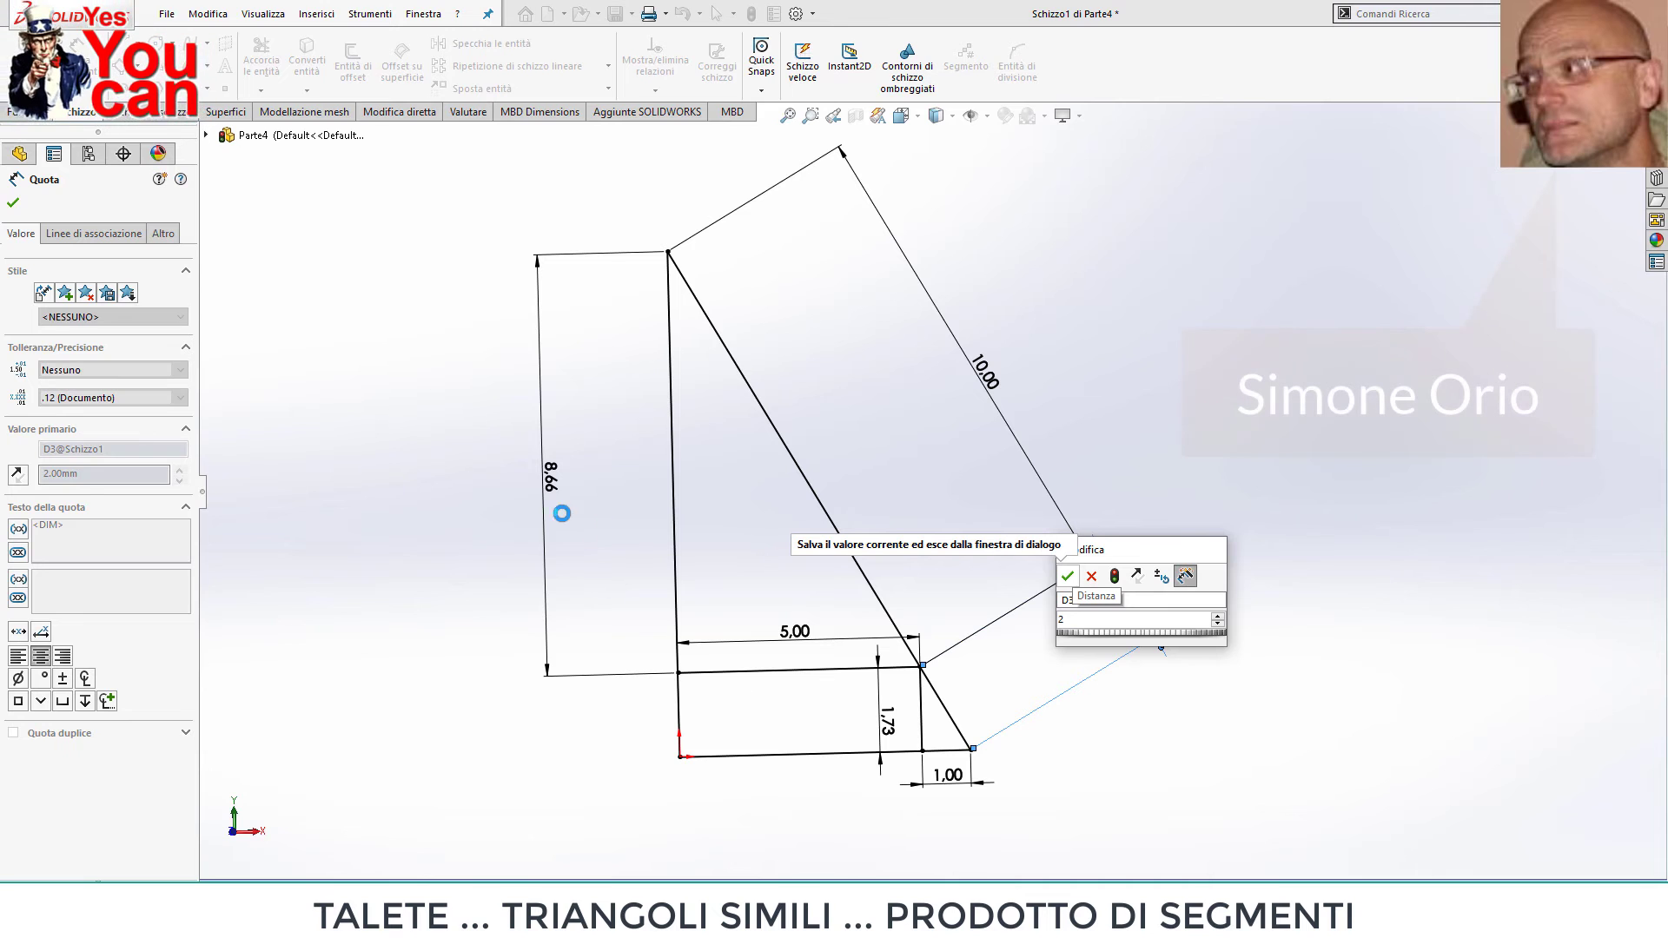
key(Return)
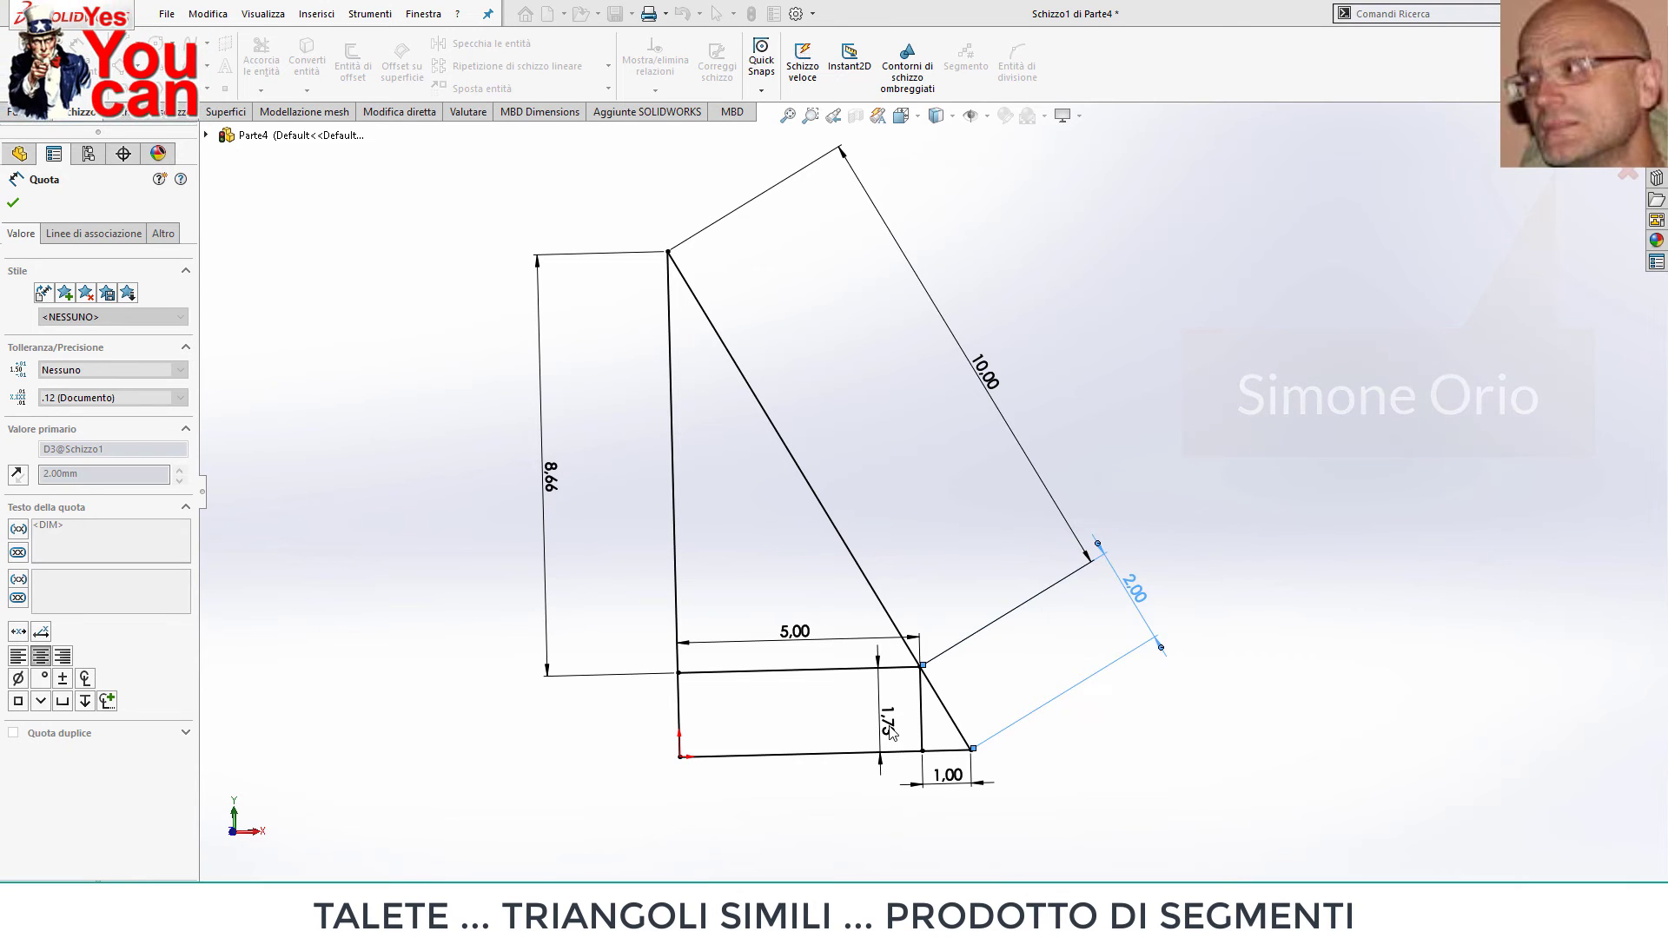
key(Escape)
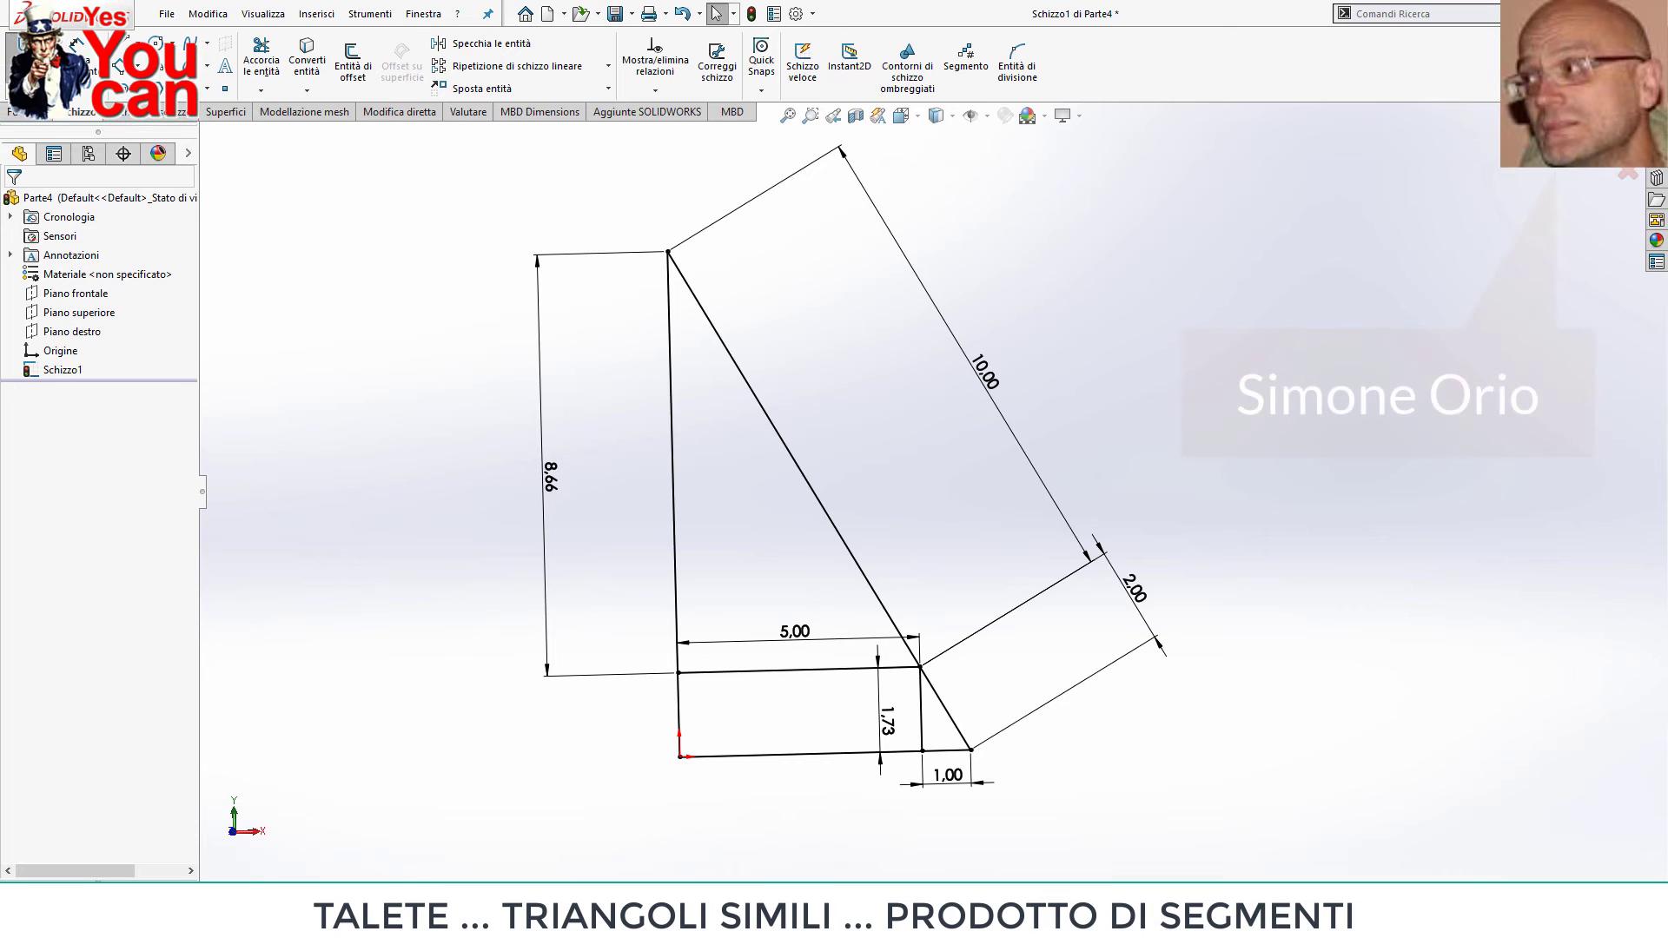
Compute 1,73 × 5 = 8,65 in Calculator, then read the 1.73 side's exact value, 1.73205081.
key(alt+Tab)
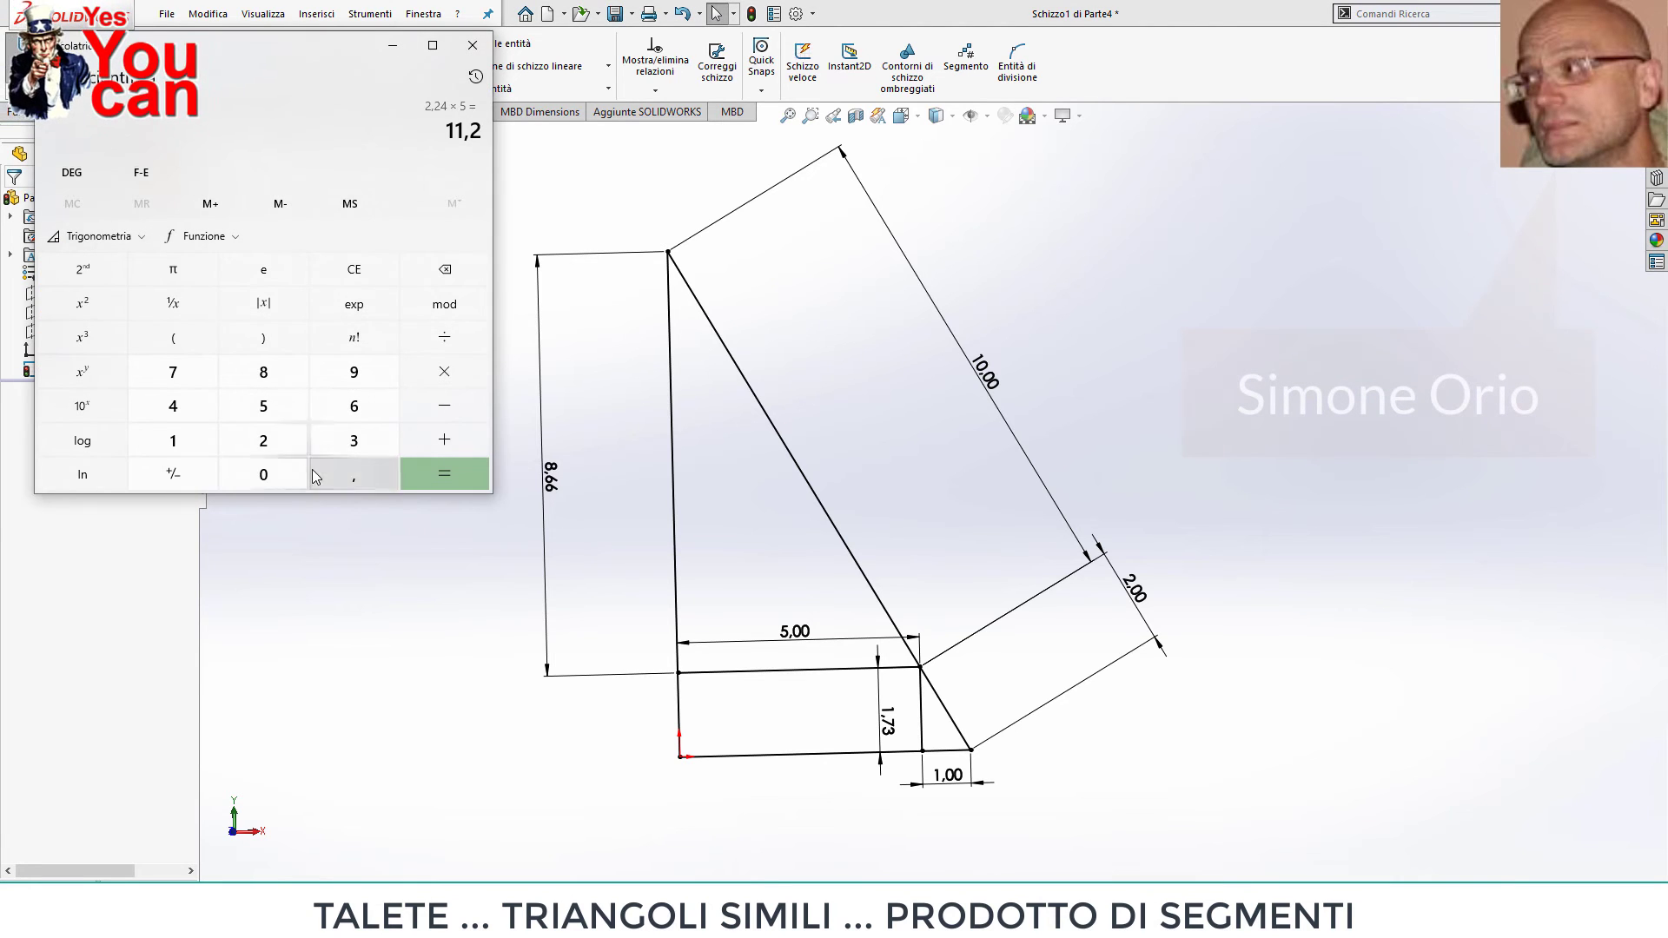
click(173, 440)
click(353, 474)
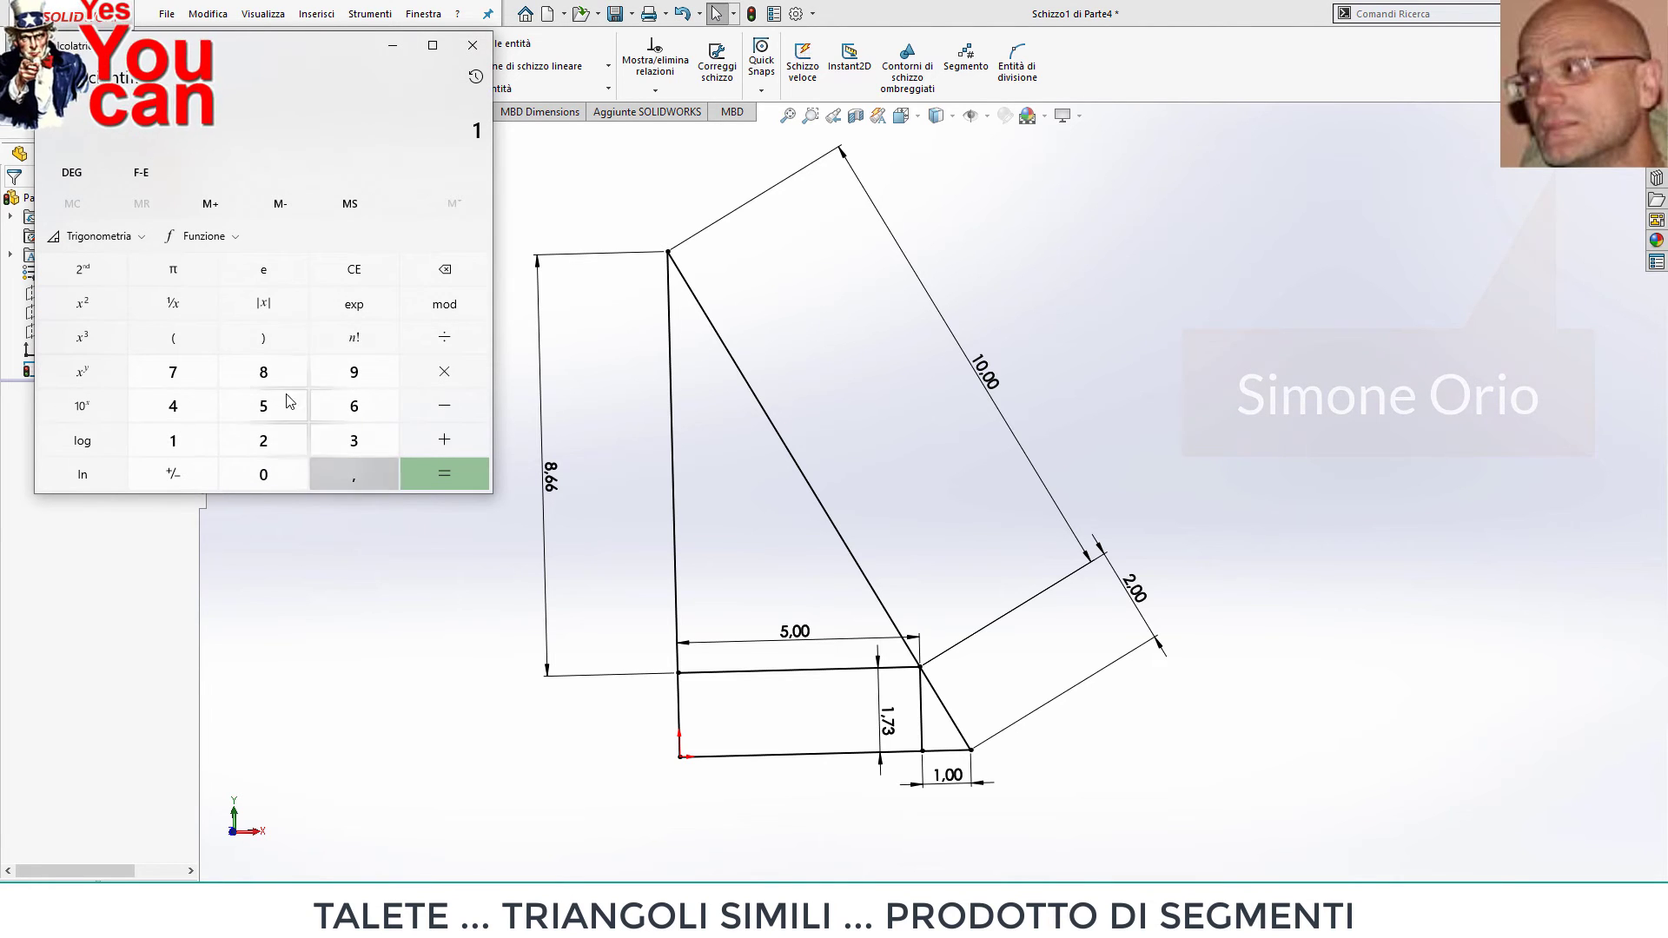
click(178, 372)
click(365, 448)
click(443, 373)
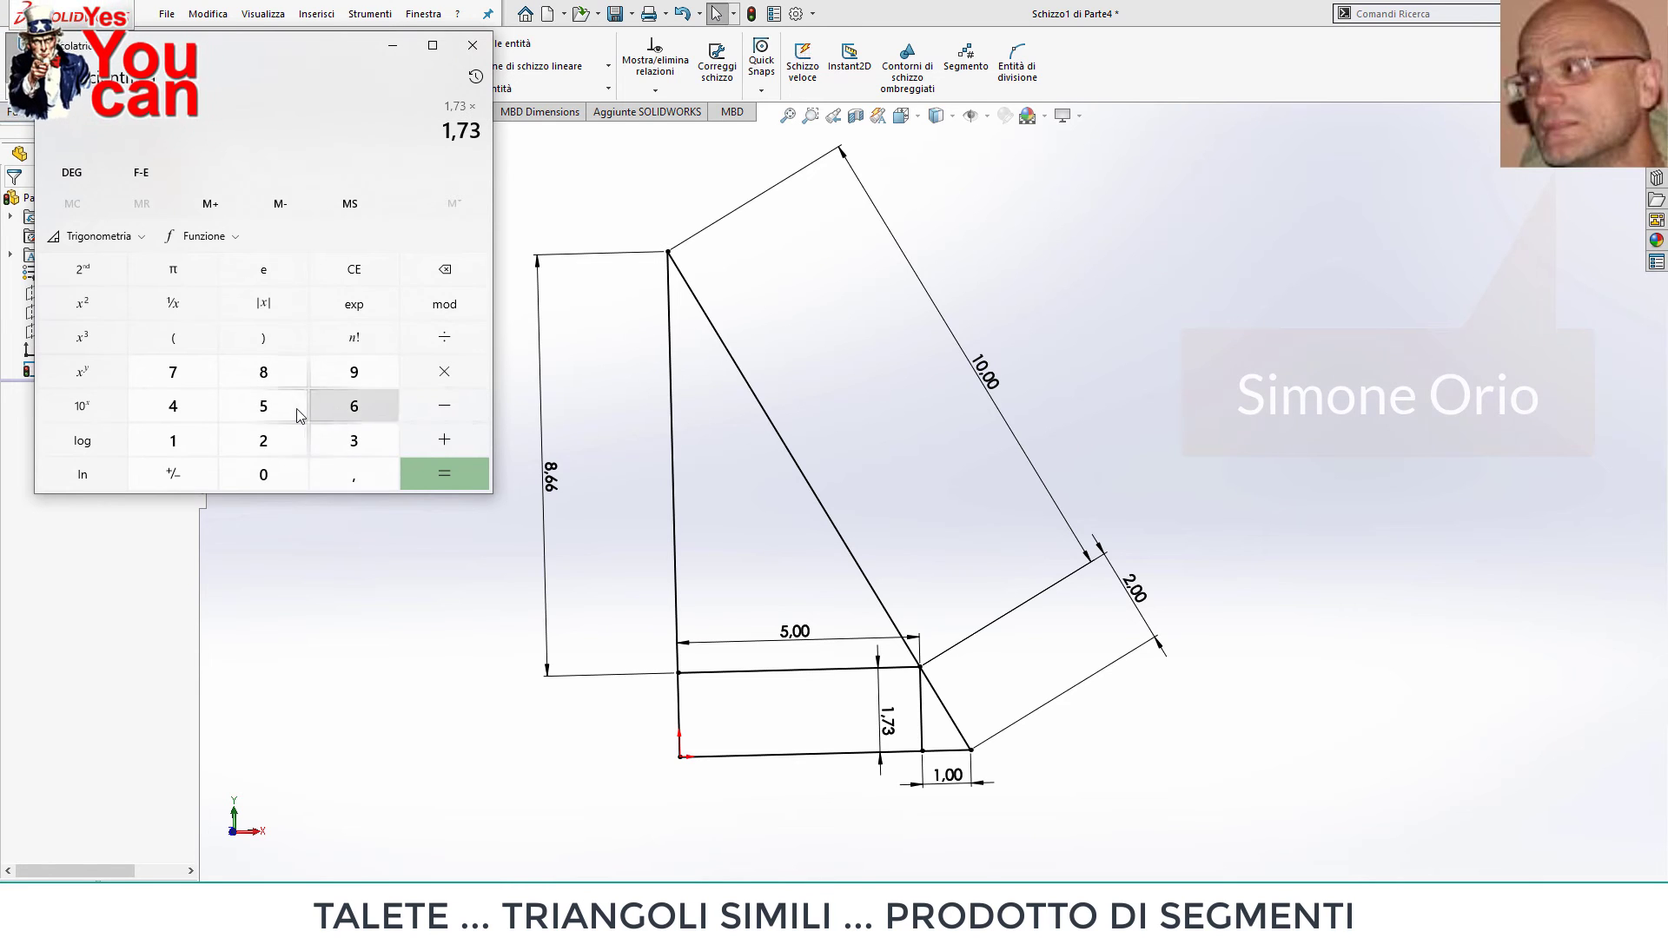
click(264, 406)
click(445, 475)
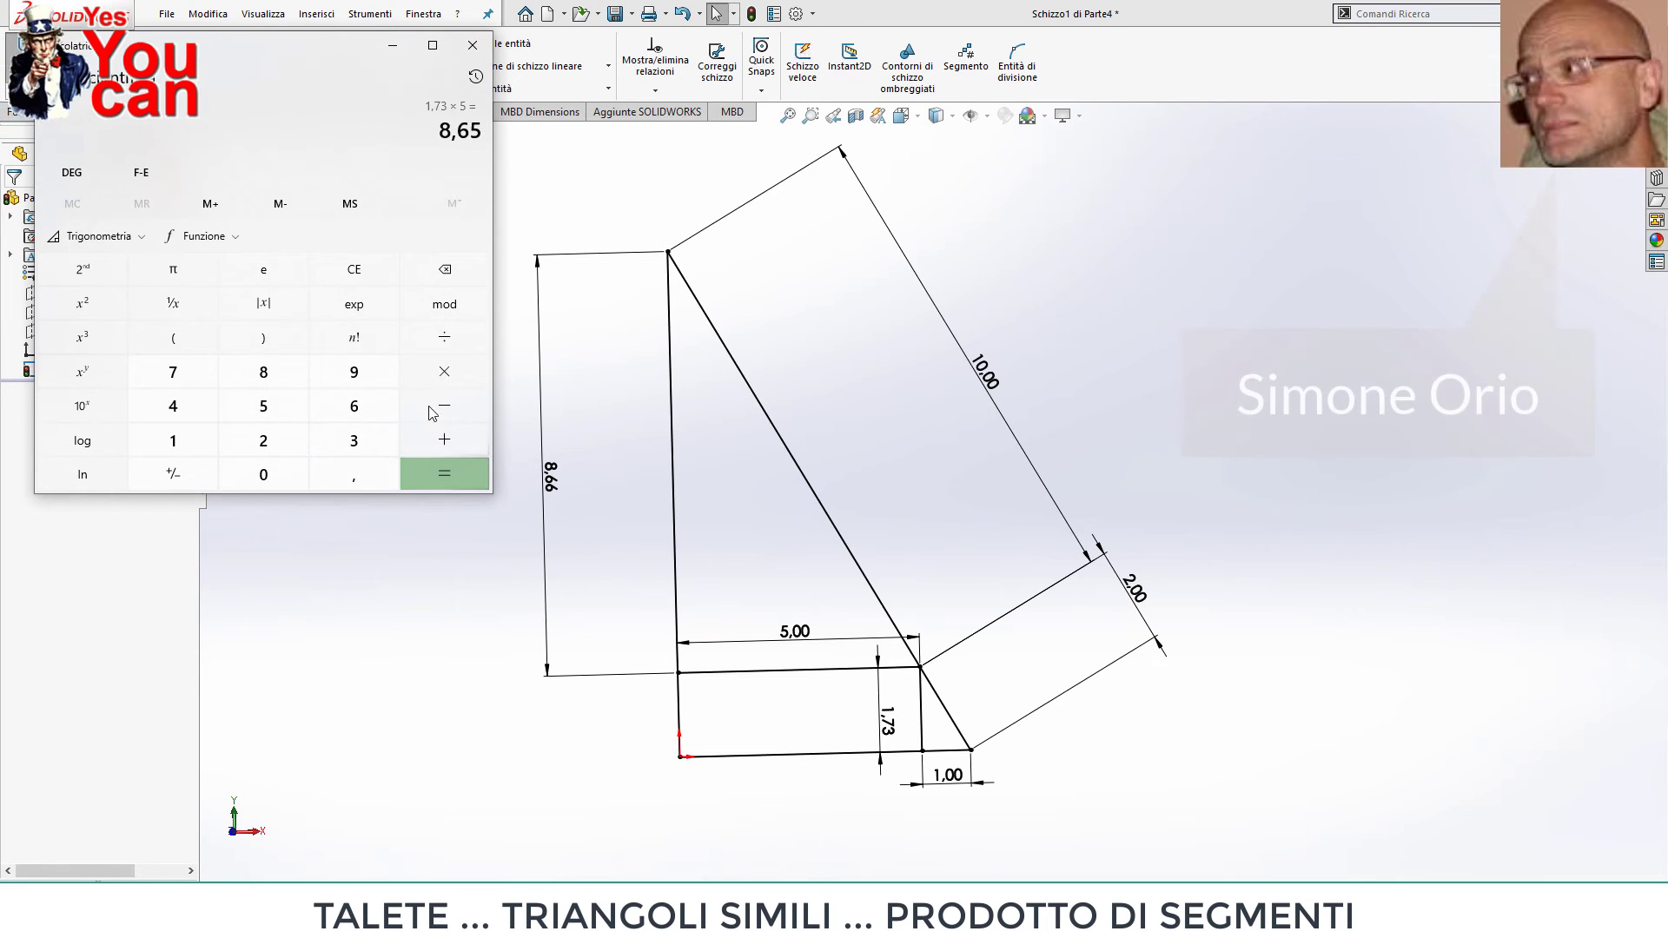
click(393, 44)
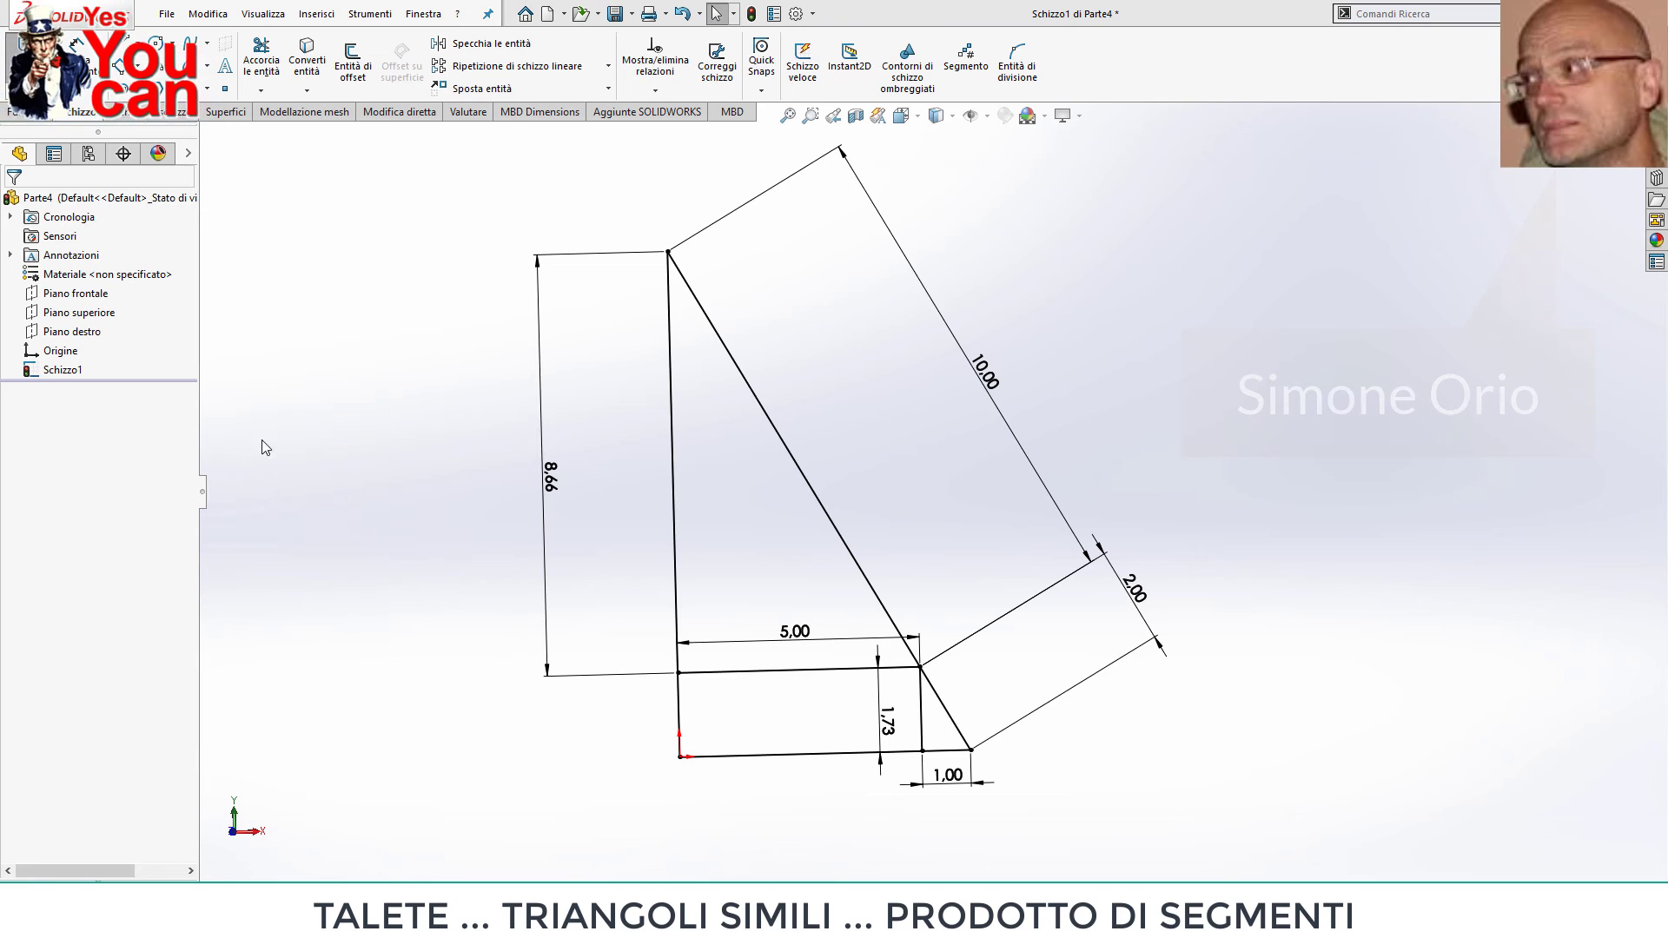
click(898, 728)
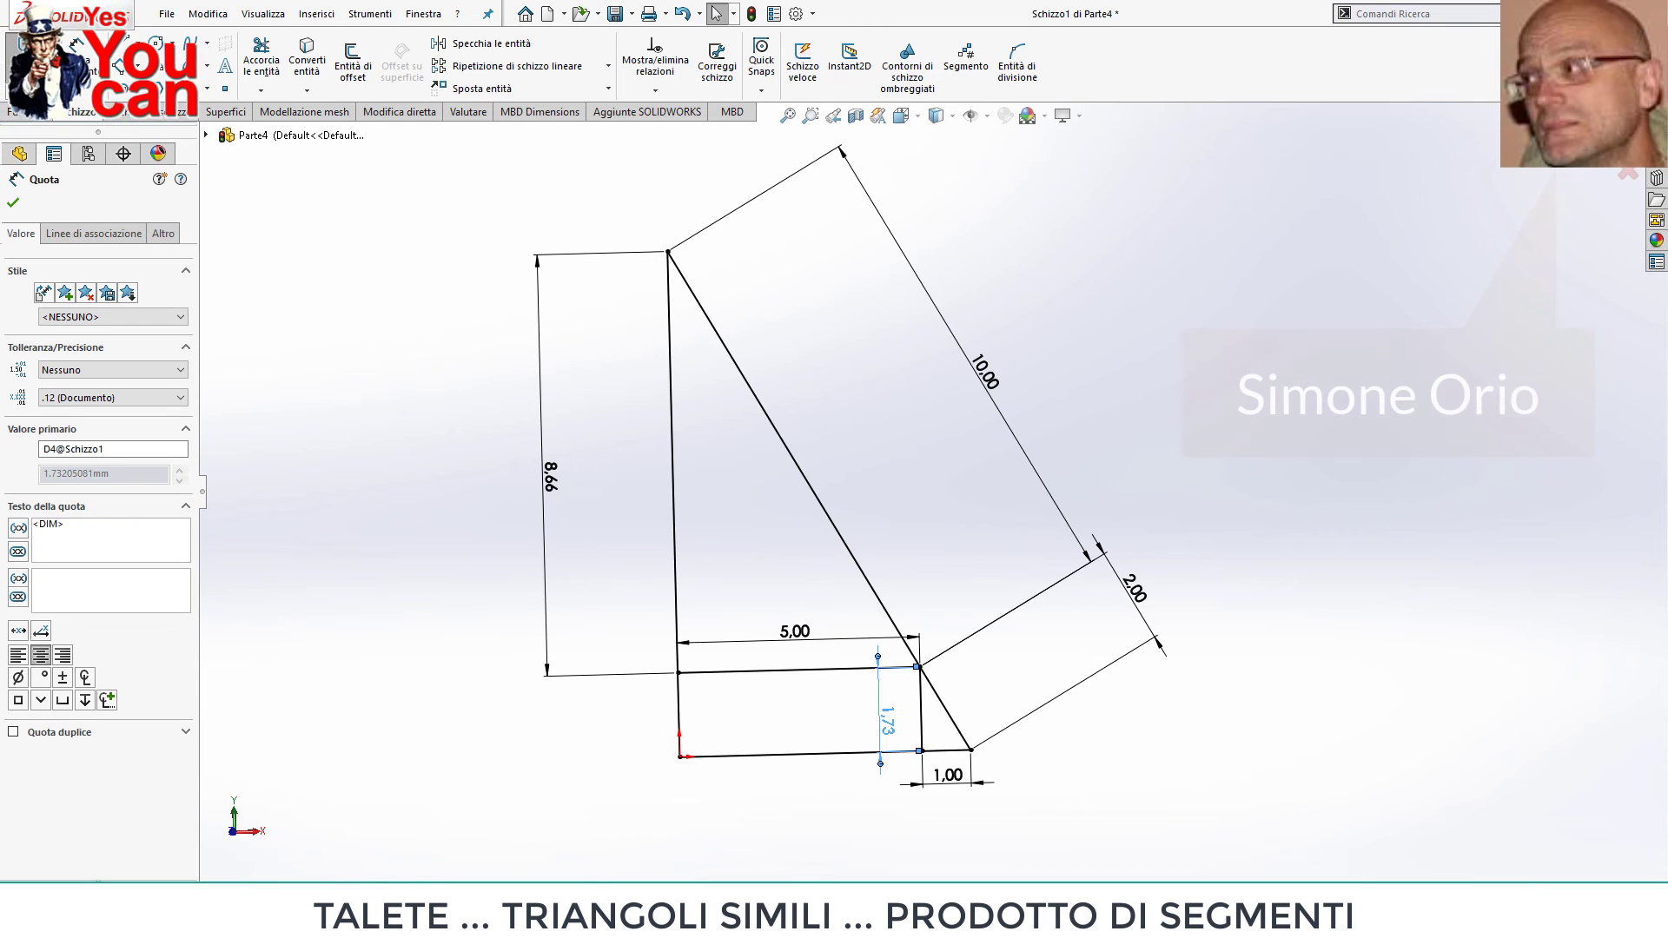
Compute 1,73205081 × 5 = 8,66025405 in Calculator.
key(alt+Tab)
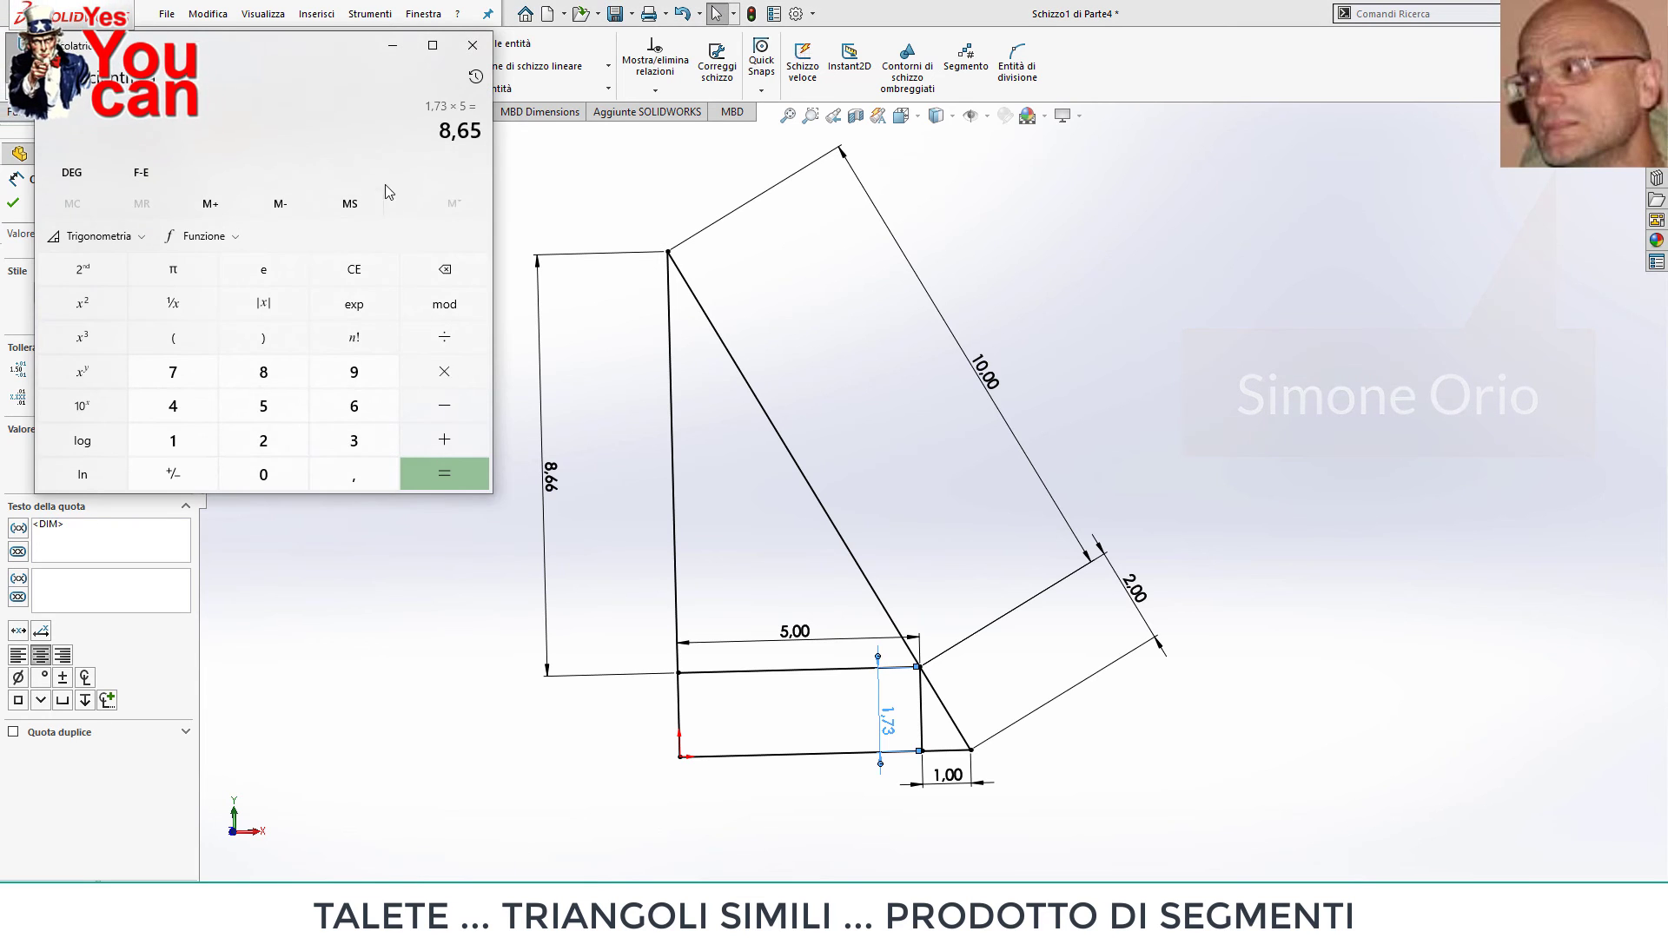
click(173, 441)
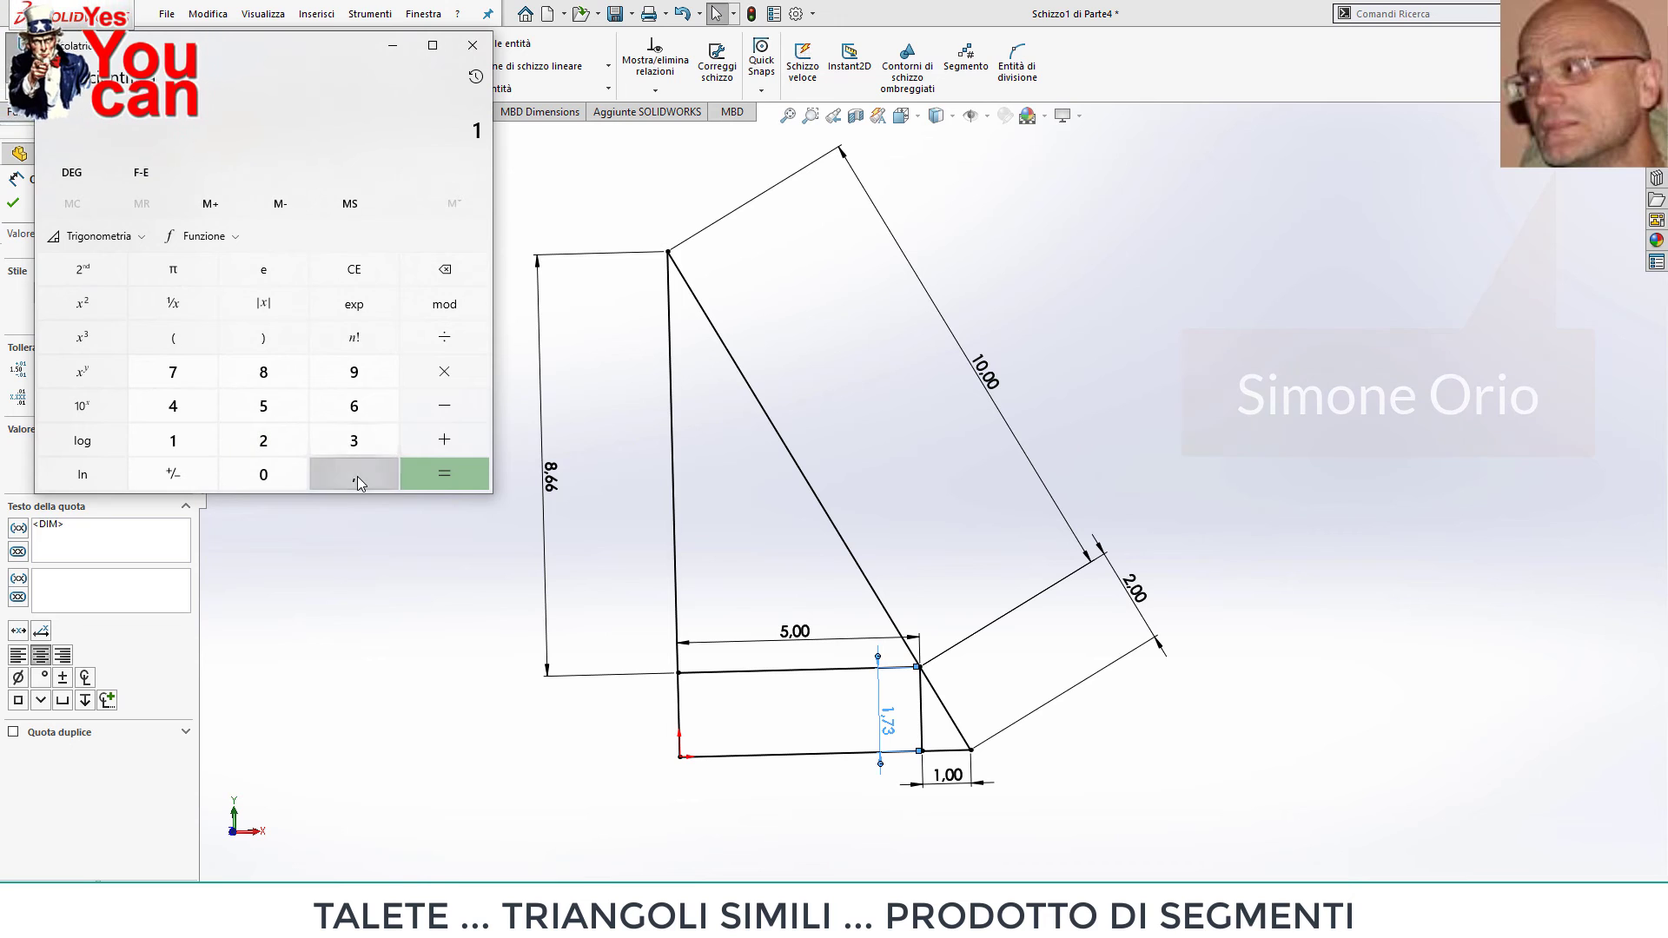
click(357, 476)
click(170, 374)
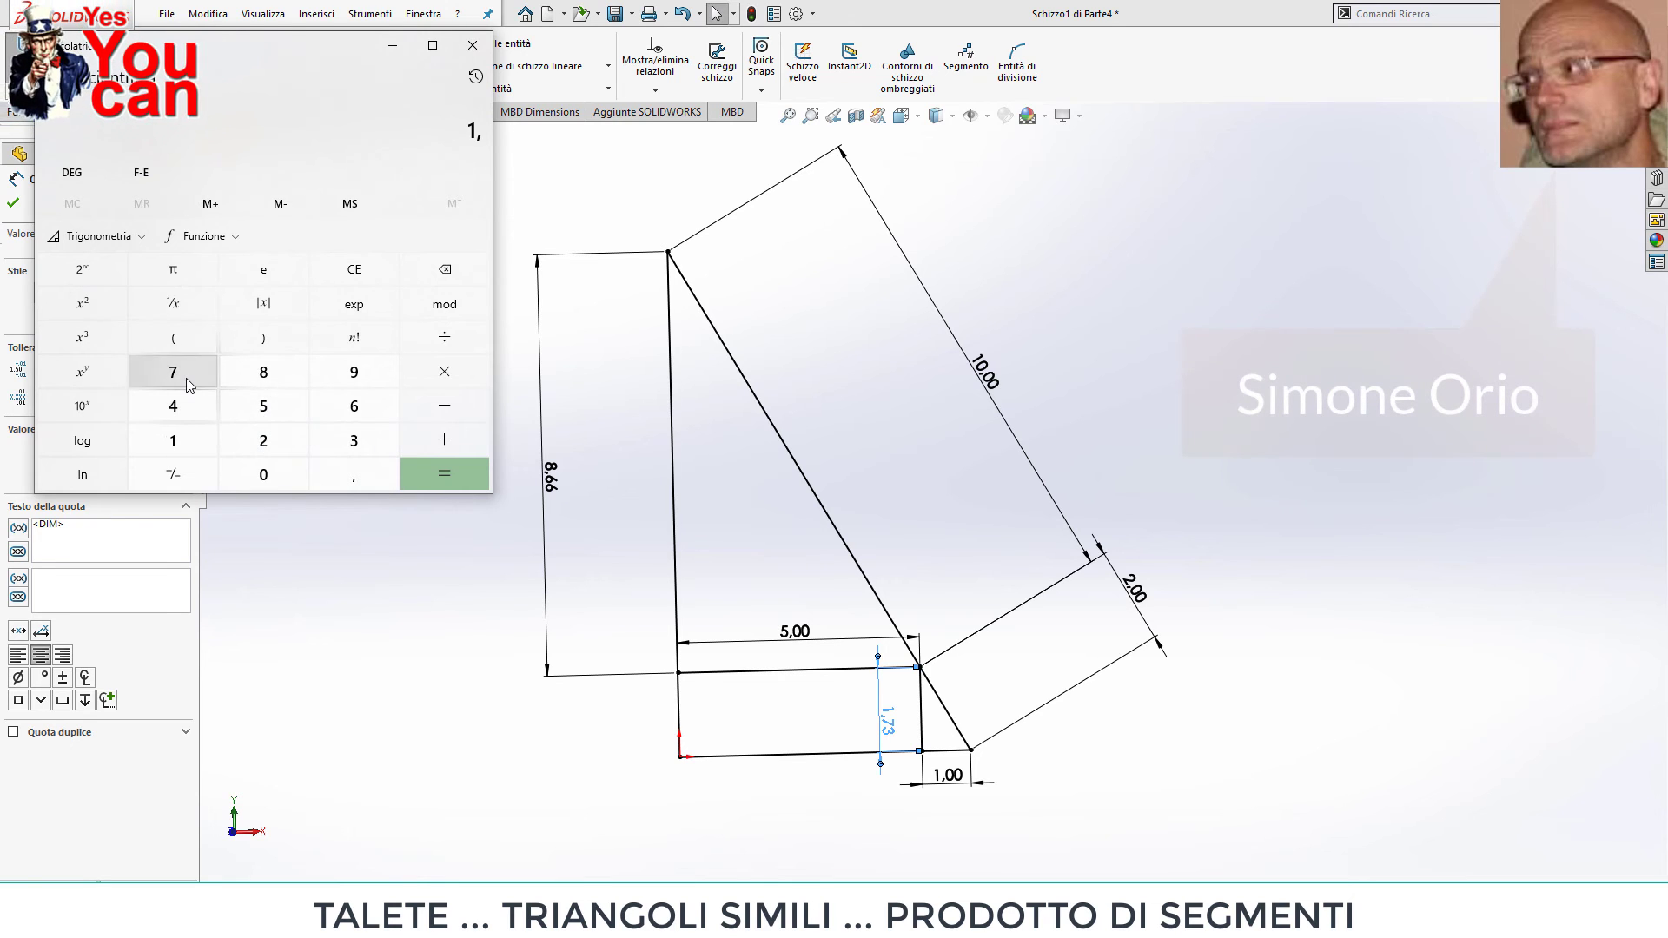
click(328, 437)
click(263, 441)
click(264, 474)
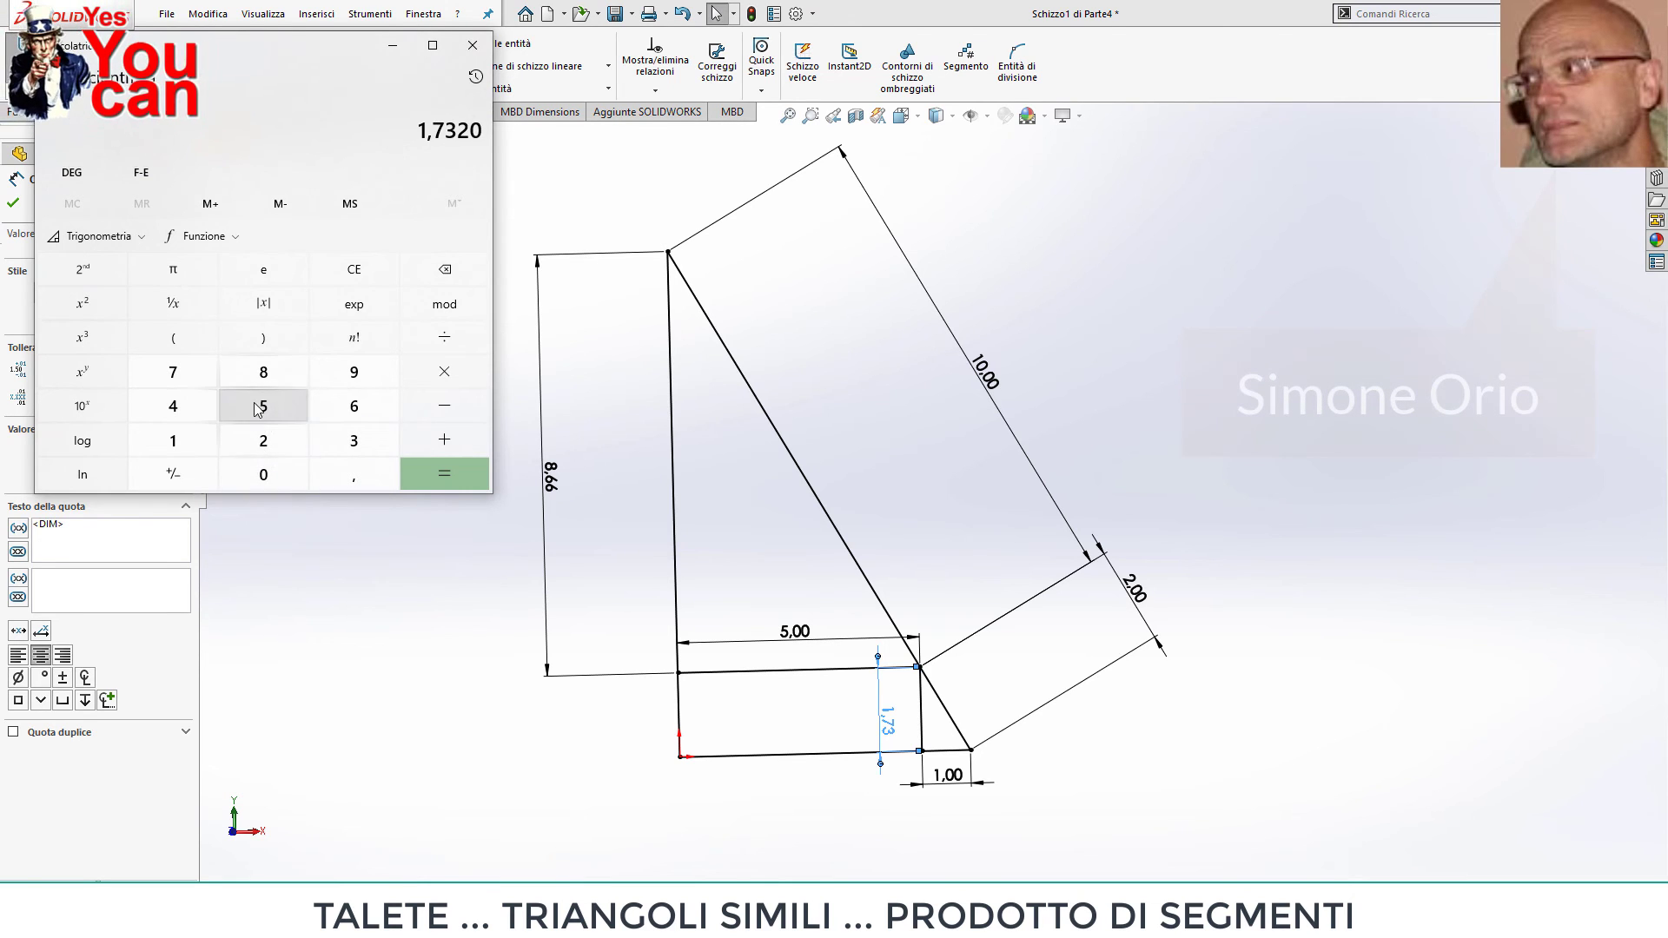
click(264, 406)
click(264, 475)
click(263, 374)
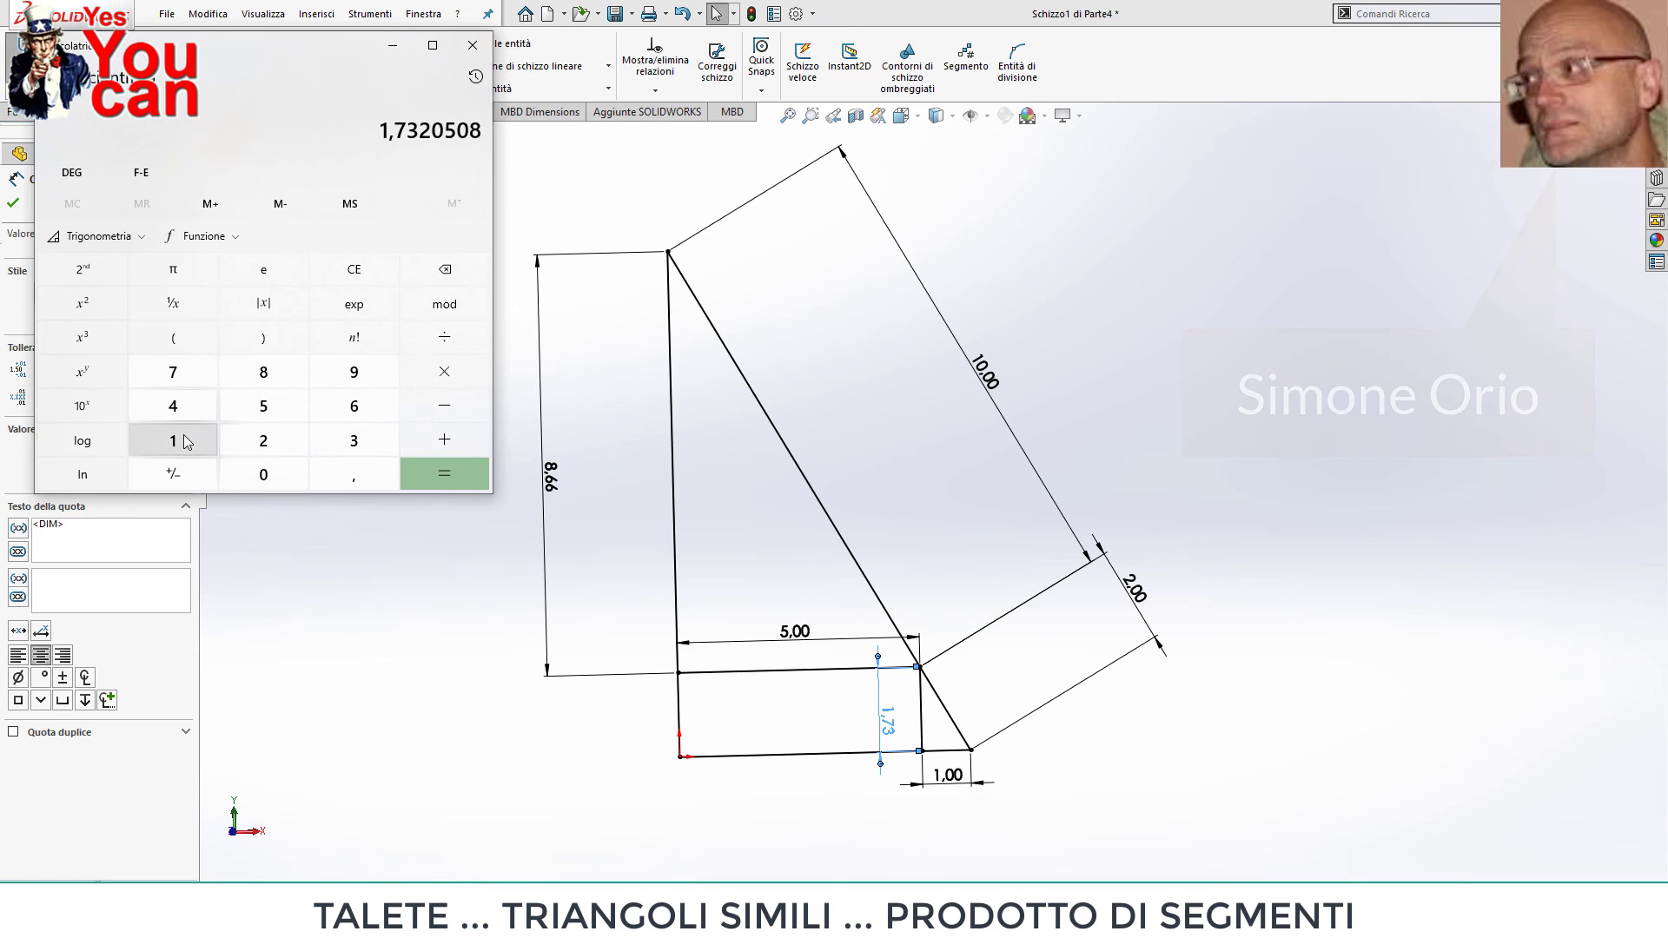
click(183, 442)
click(444, 372)
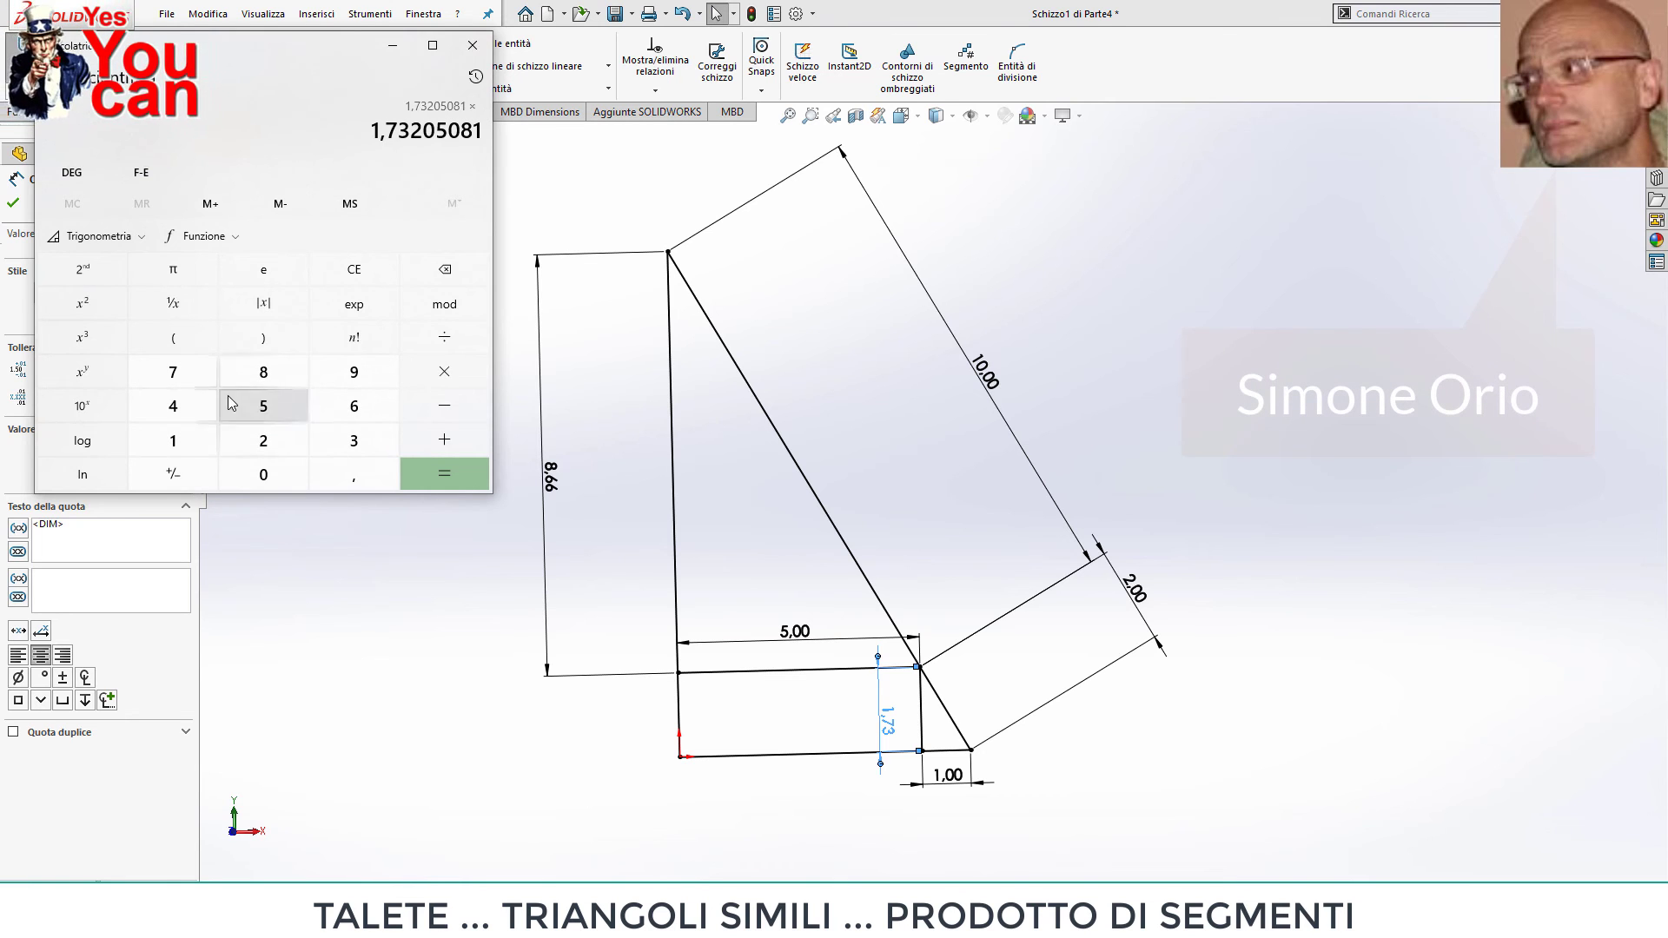
click(290, 410)
click(443, 474)
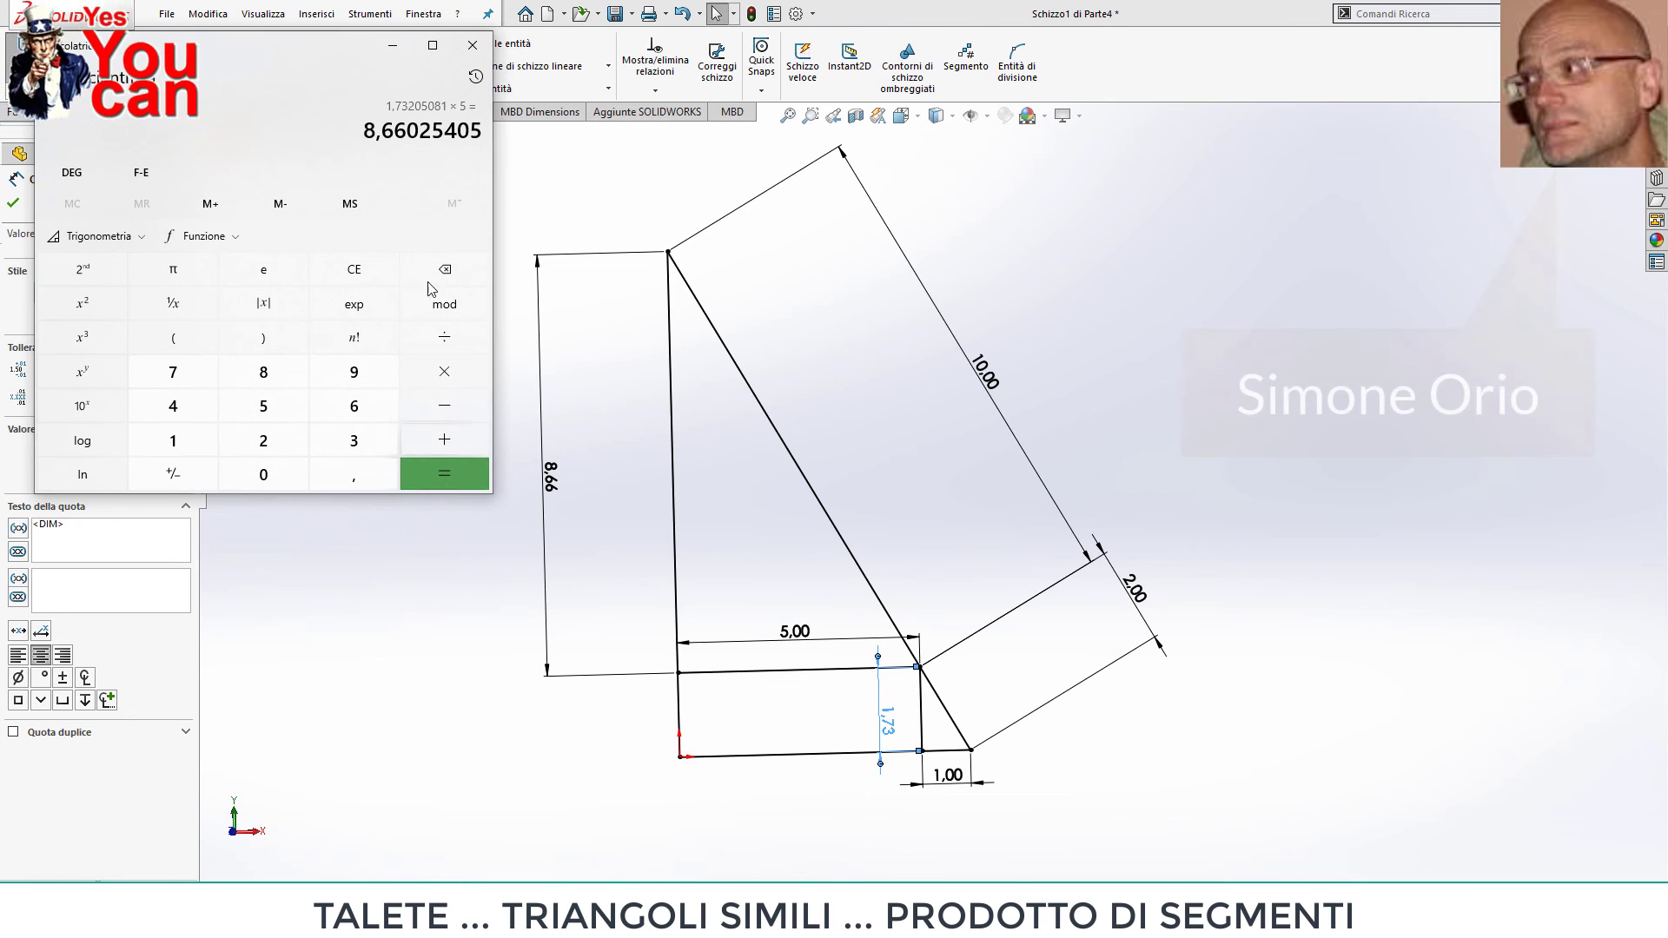
Move Calculator aside and select the 8.66 side to read its exact 8.66025404 mm.
drag(347, 45, 1253, 276)
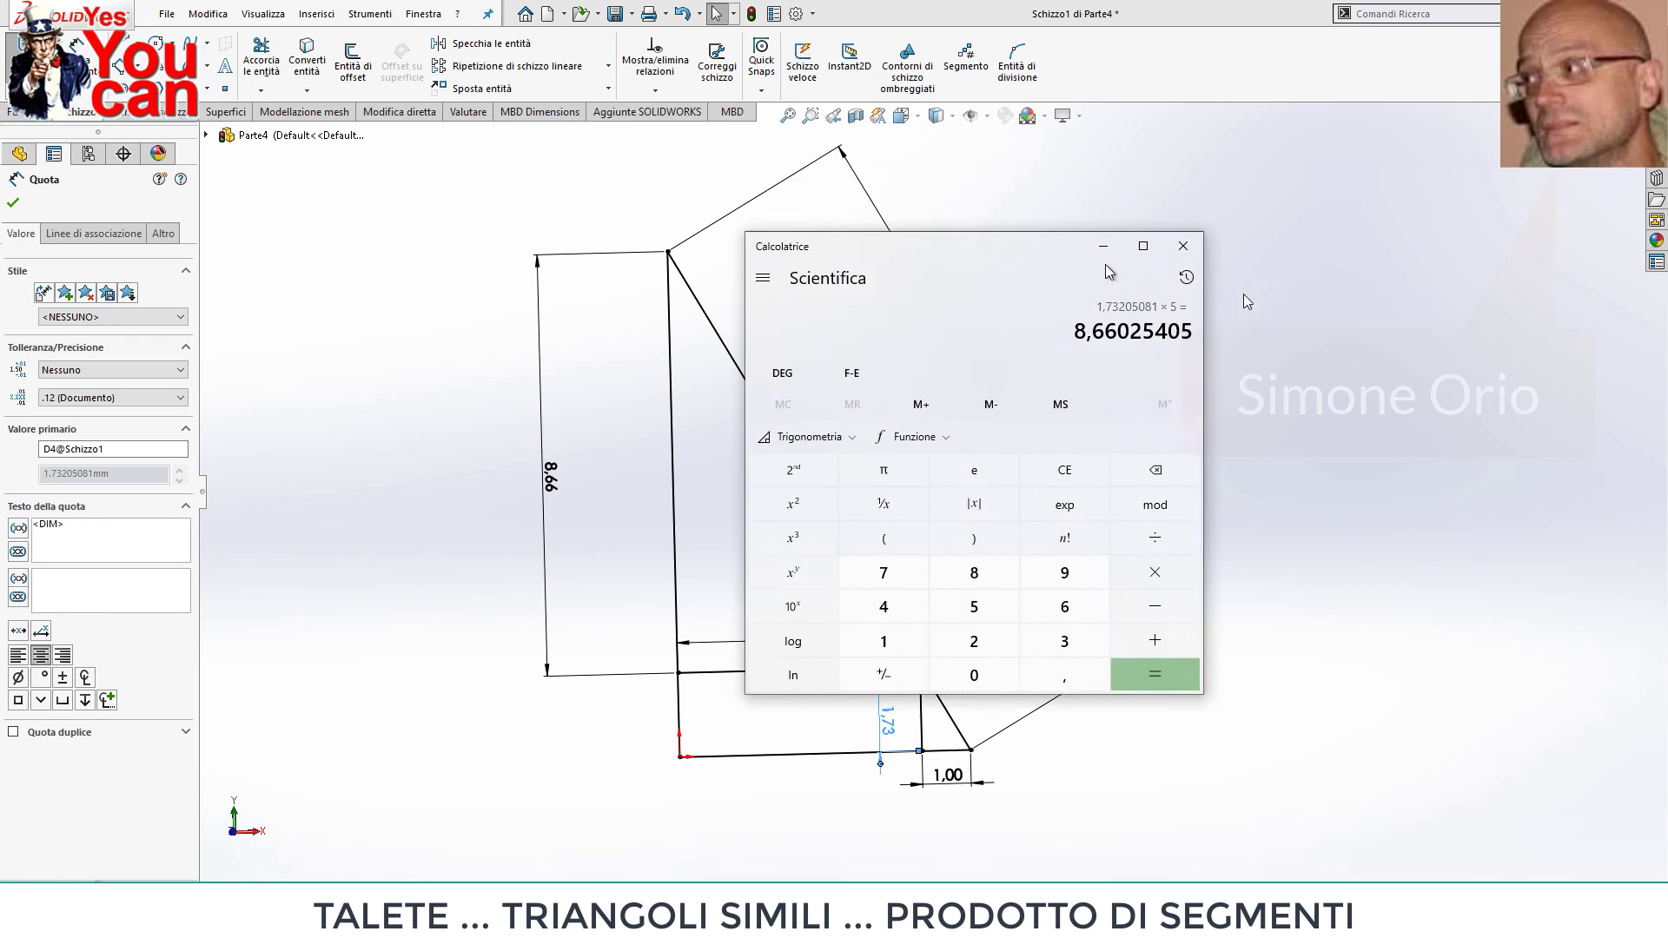
click(637, 488)
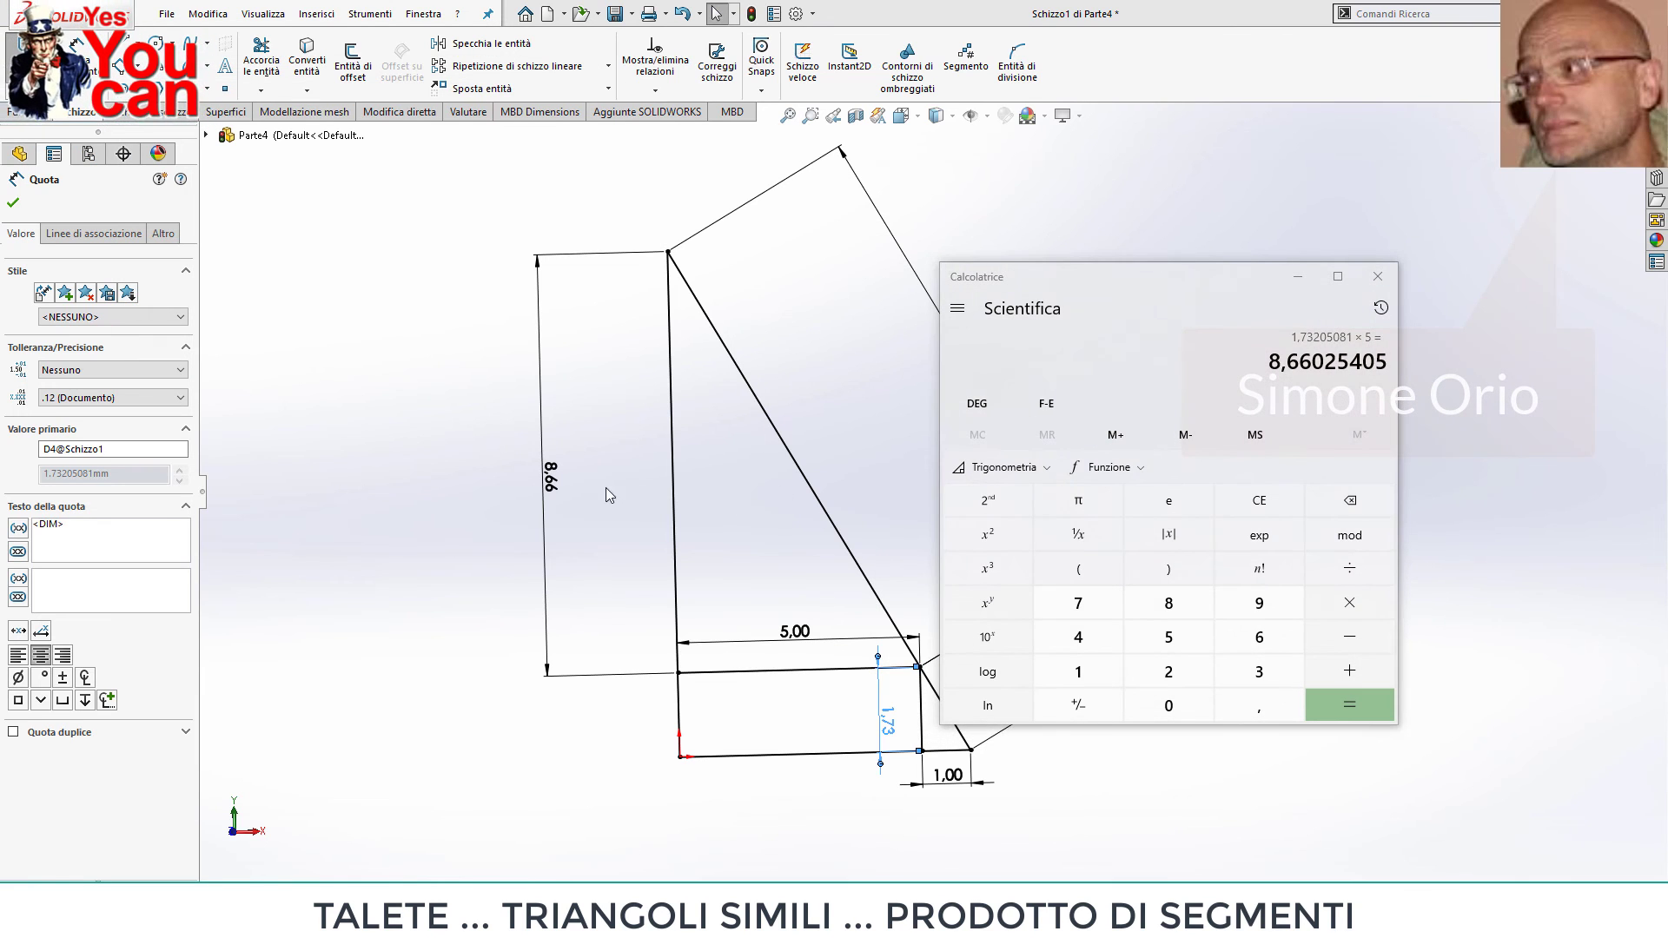
click(558, 485)
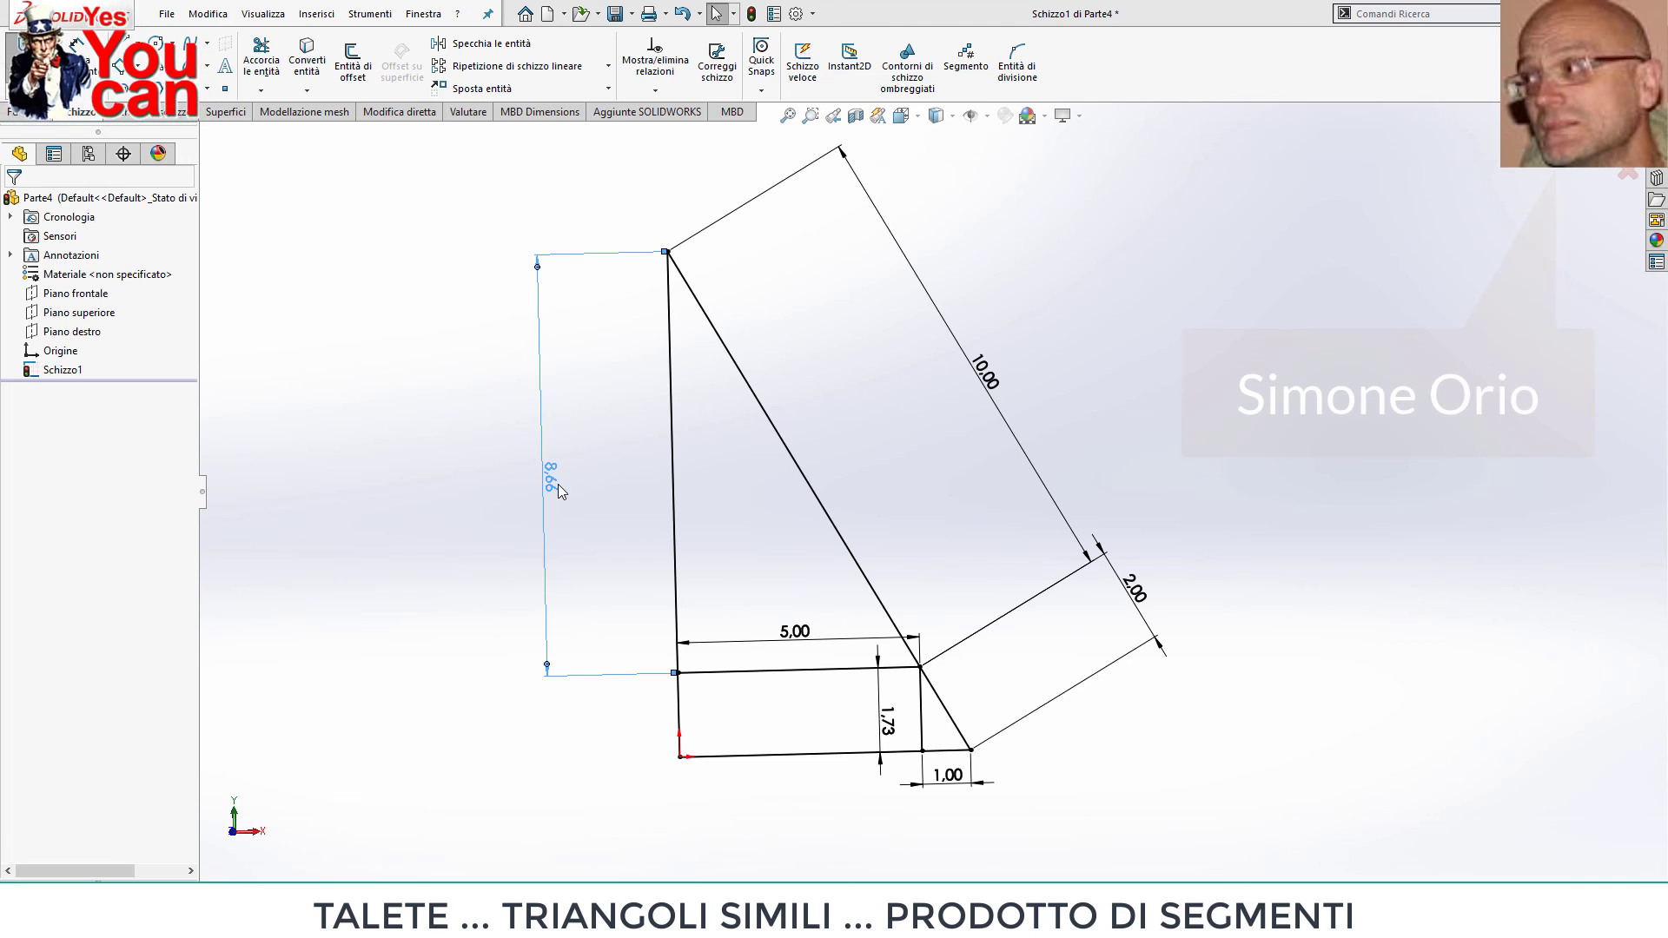